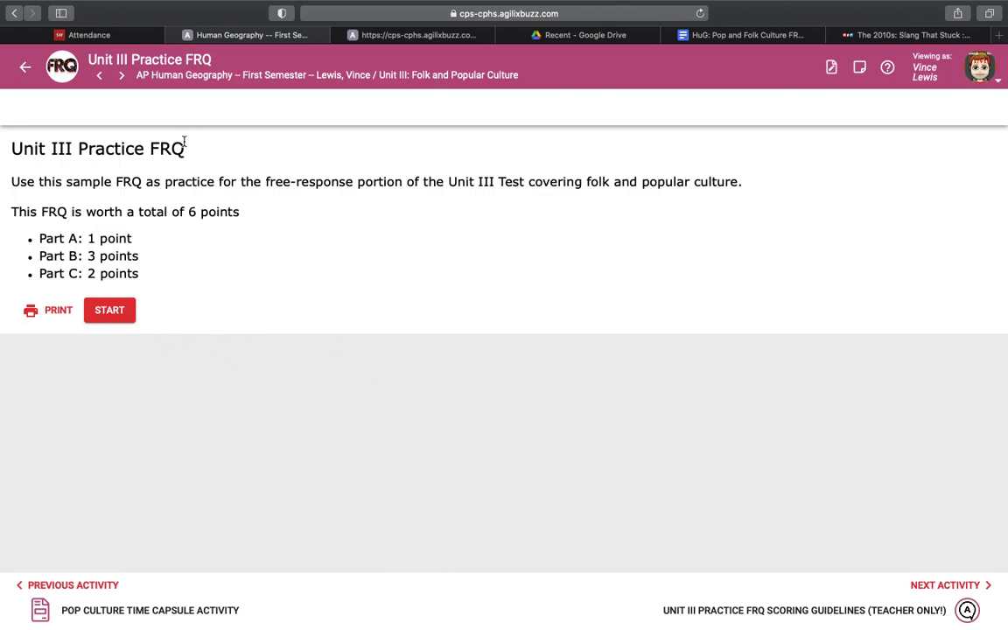
Step: Highlight the Unit III Practice FRQ title, 6-point total and introductory sentence while reviewing the overview
{"action": "left_click_drag", "start_coordinate": [185, 147], "coordinate": [11, 142]}
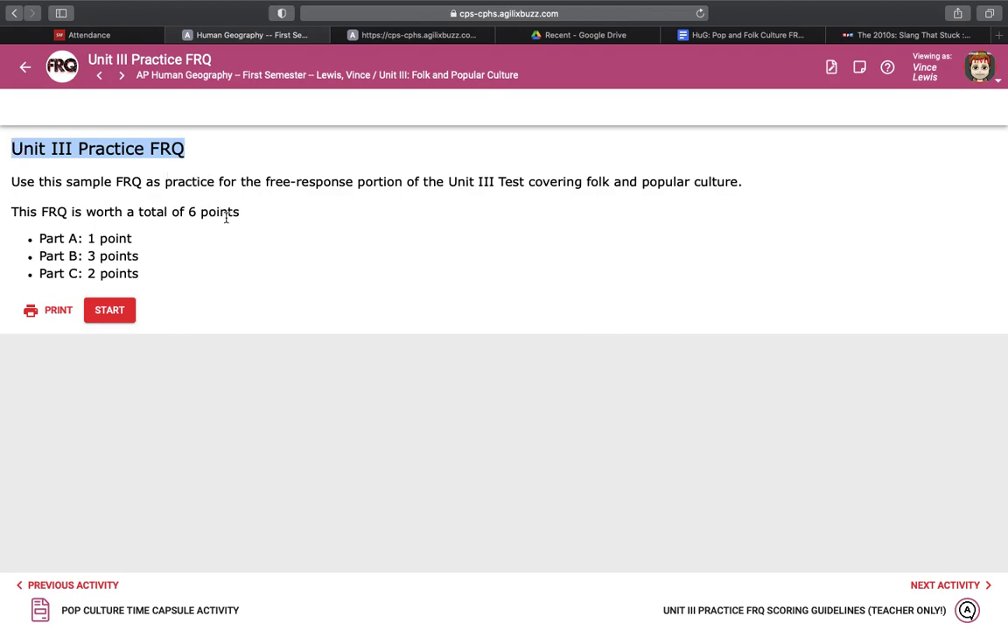
{"action": "left_click_drag", "start_coordinate": [237, 215], "coordinate": [188, 215]}
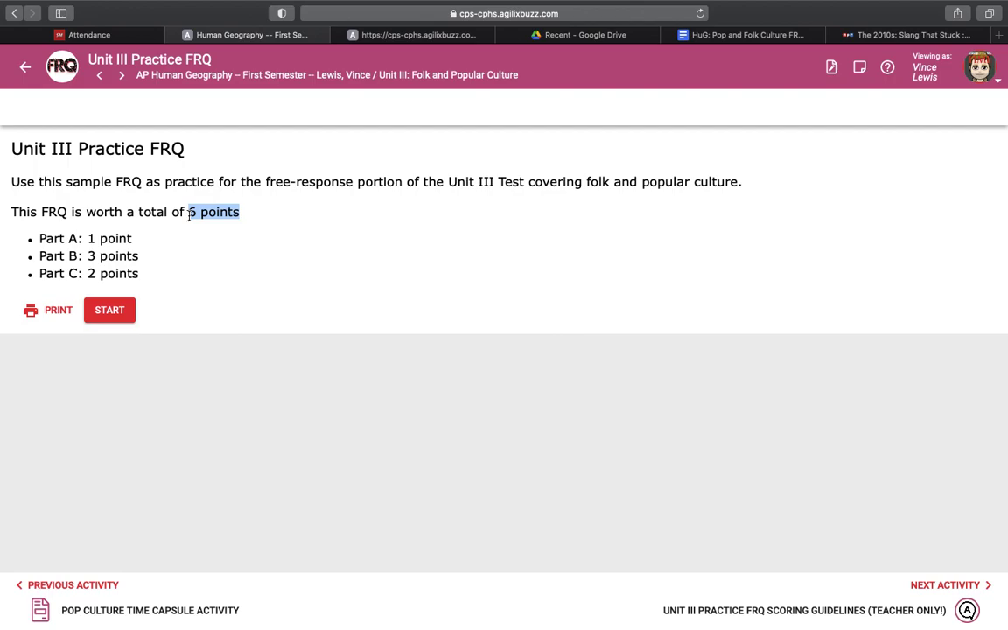
{"action": "left_click", "coordinate": [385, 180]}
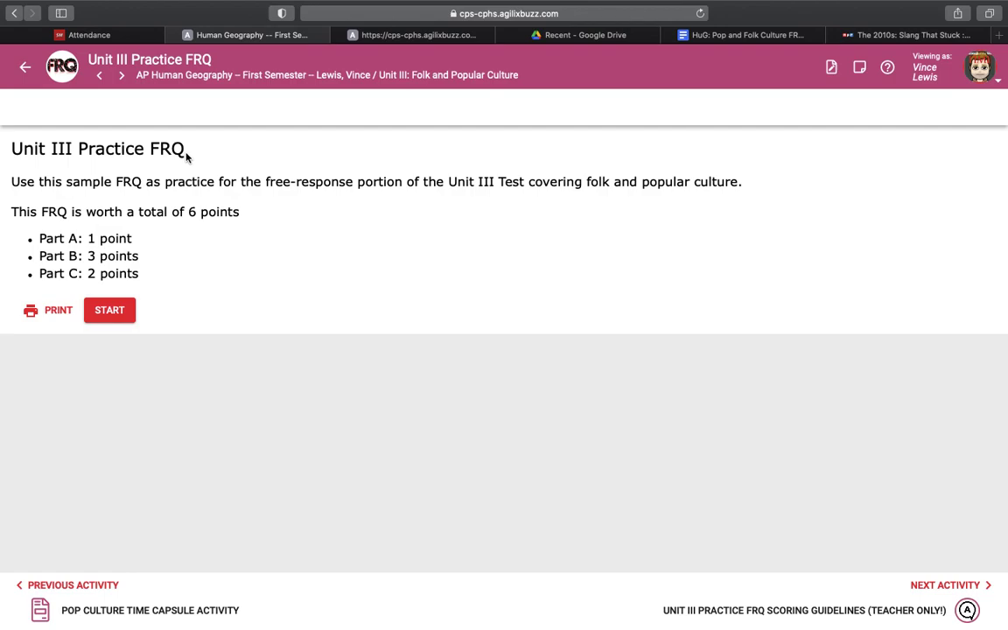
{"action": "left_click_drag", "start_coordinate": [185, 149], "coordinate": [10, 147]}
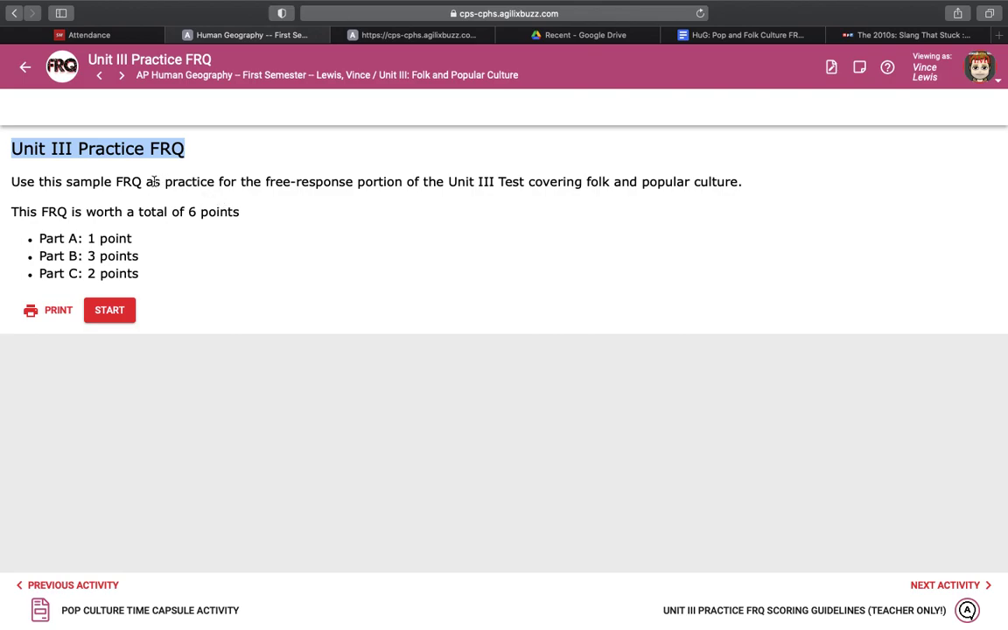
{"action": "left_click", "coordinate": [103, 186]}
{"action": "double_click", "coordinate": [118, 184]}
{"action": "triple_click", "coordinate": [118, 184]}
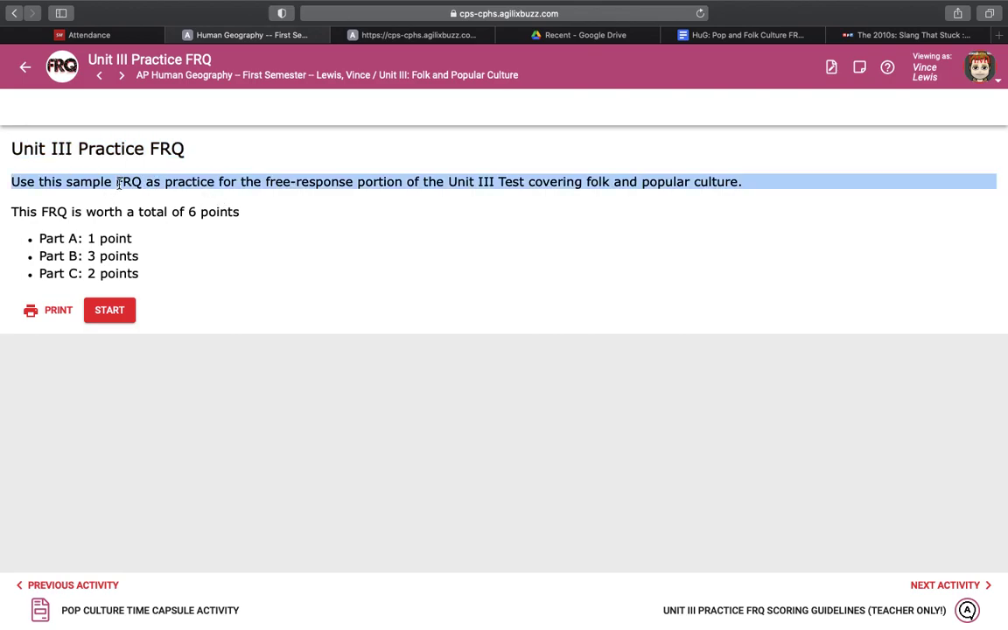
{"action": "left_click", "coordinate": [242, 214]}
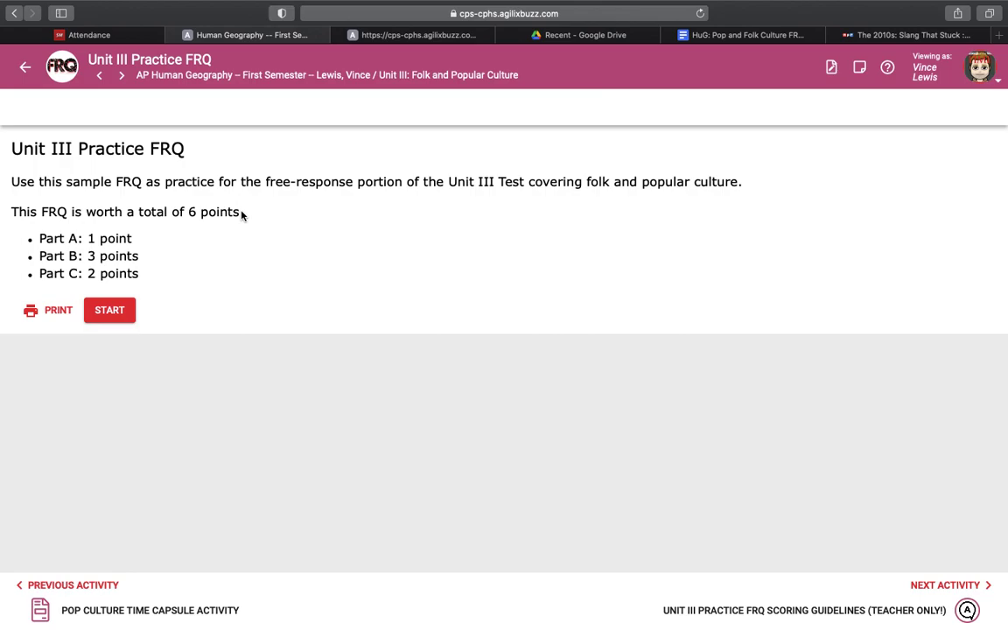
{"action": "left_click", "coordinate": [110, 310]}
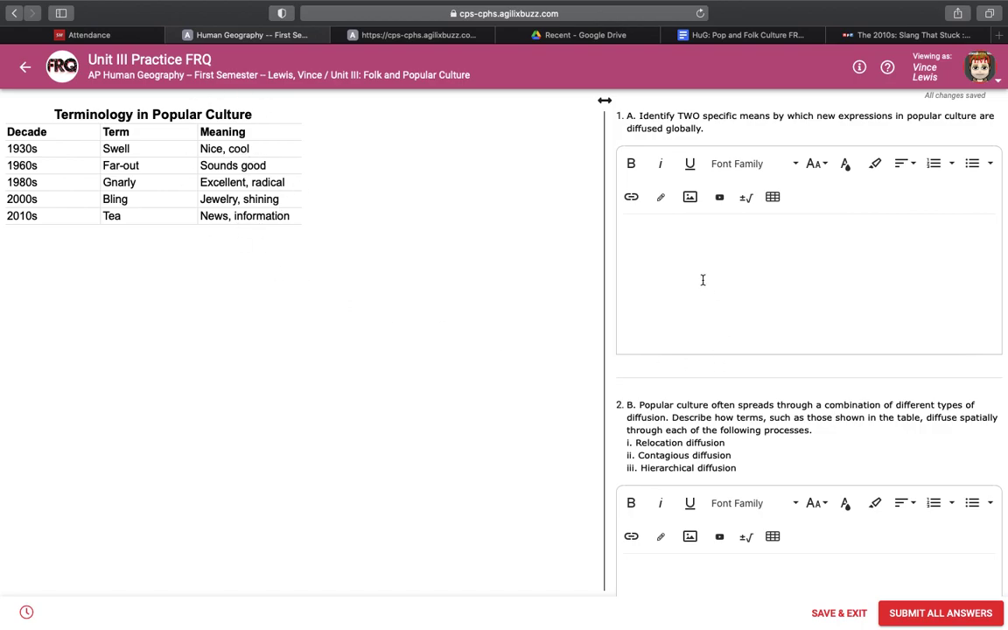
{"action": "scroll", "coordinate": [690, 416], "scroll_direction": "down", "scroll_amount": 5}
{"action": "scroll", "coordinate": [689, 416], "scroll_direction": "down", "scroll_amount": 4}
{"action": "scroll", "coordinate": [689, 416], "scroll_direction": "up", "scroll_amount": 5}
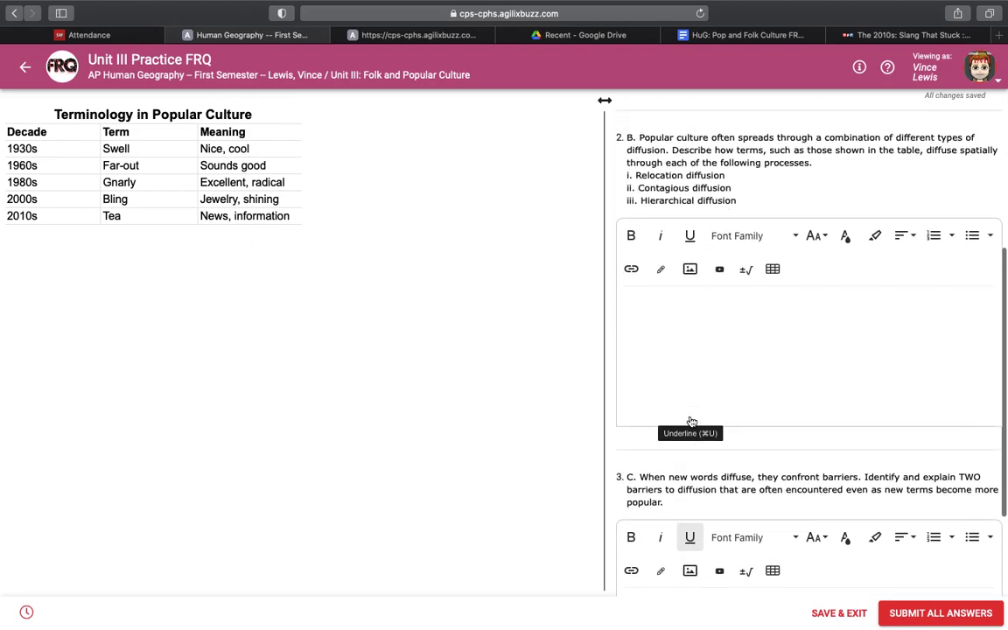
{"action": "scroll", "coordinate": [689, 416], "scroll_direction": "up", "scroll_amount": 4}
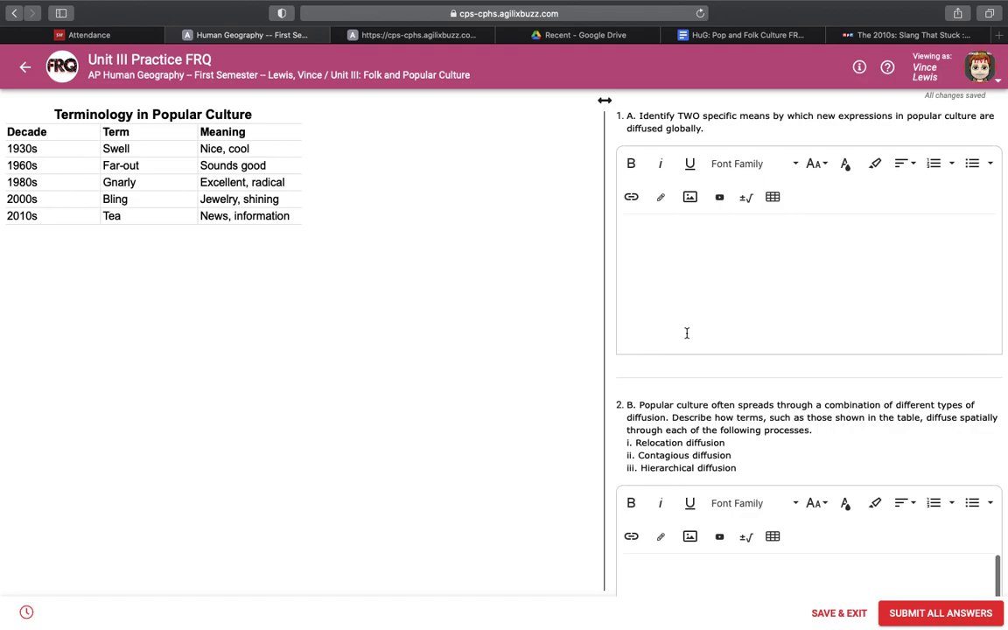
{"action": "scroll", "coordinate": [687, 334], "scroll_direction": "down", "scroll_amount": 5}
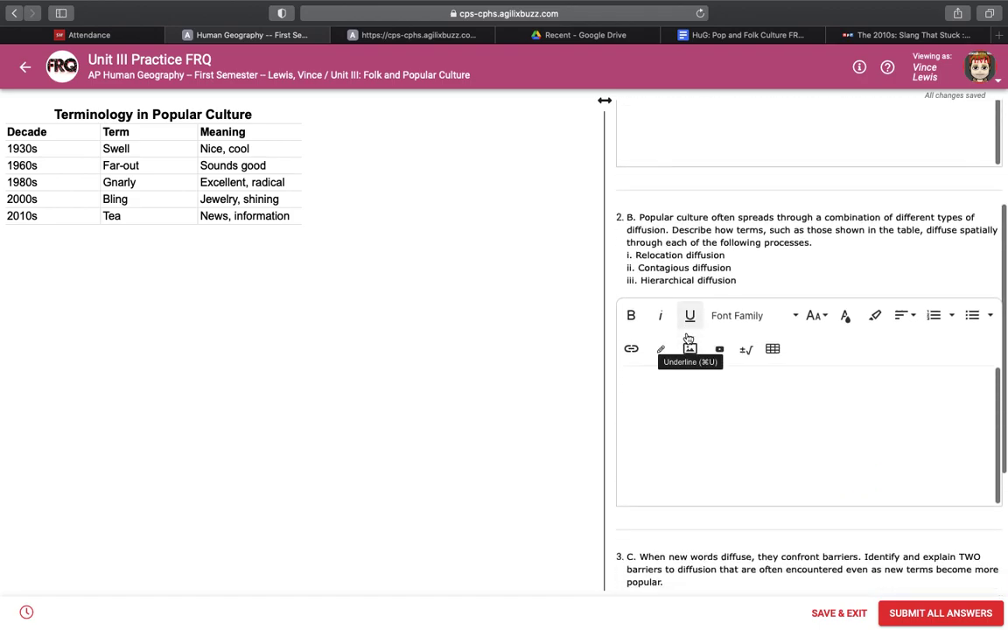
{"action": "scroll", "coordinate": [688, 338], "scroll_direction": "up", "scroll_amount": 5}
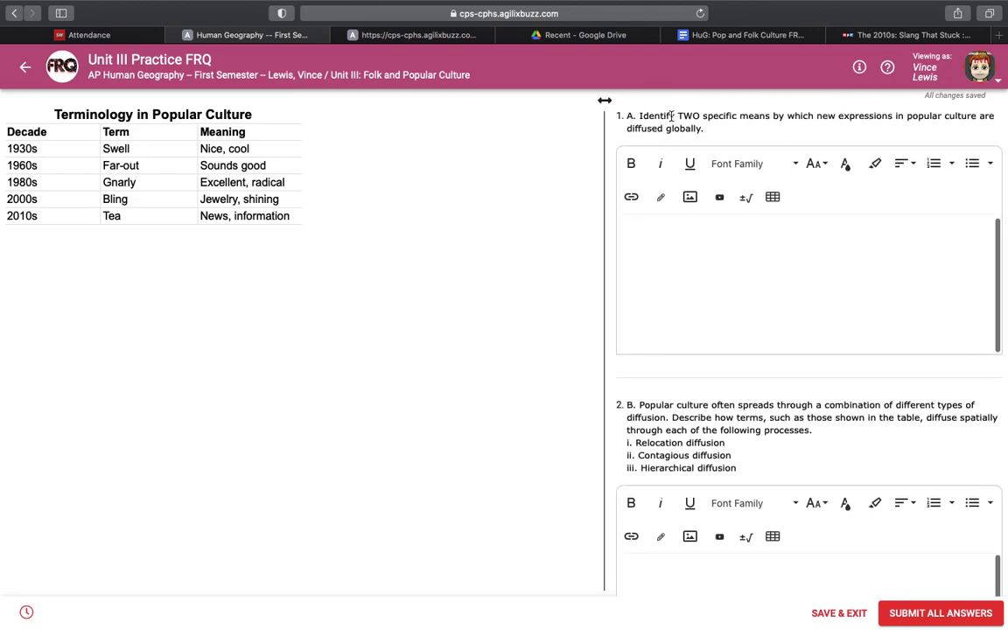
{"action": "triple_click", "coordinate": [672, 117]}
{"action": "triple_click", "coordinate": [731, 418]}
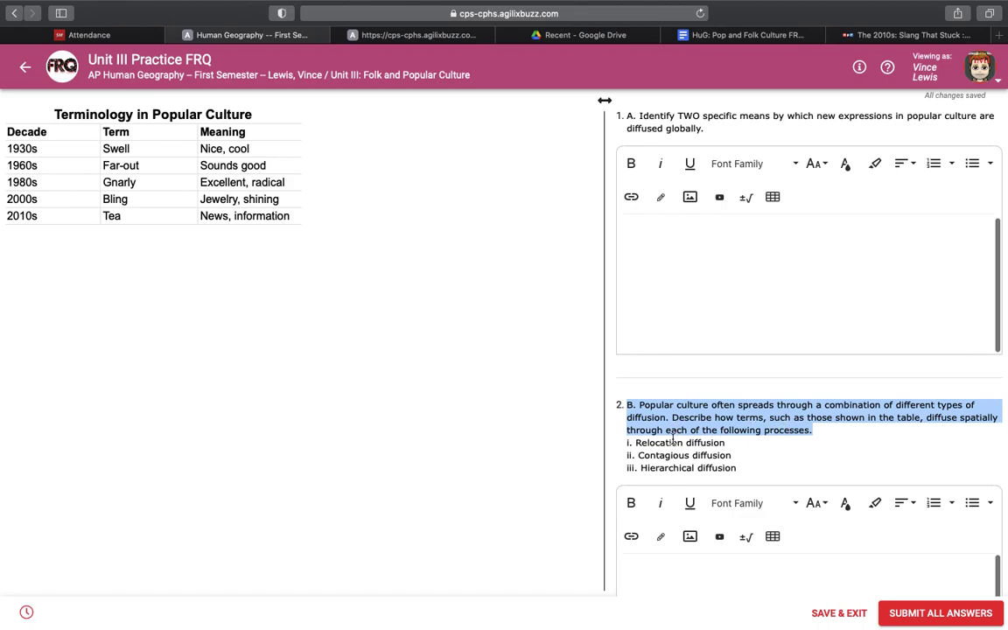
{"action": "triple_click", "coordinate": [659, 443]}
{"action": "double_click", "coordinate": [659, 456]}
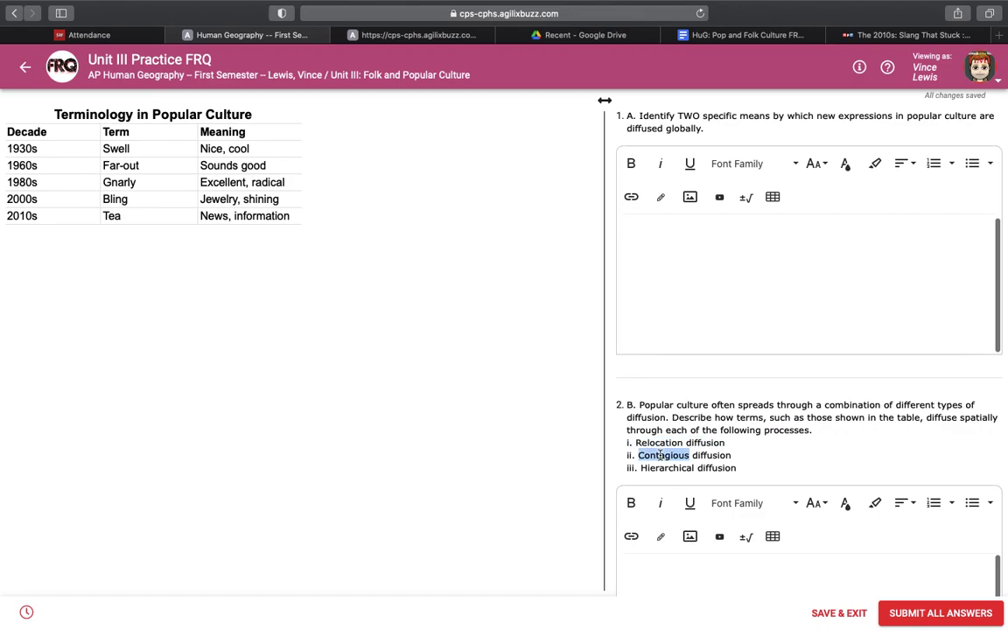
{"action": "triple_click", "coordinate": [691, 468]}
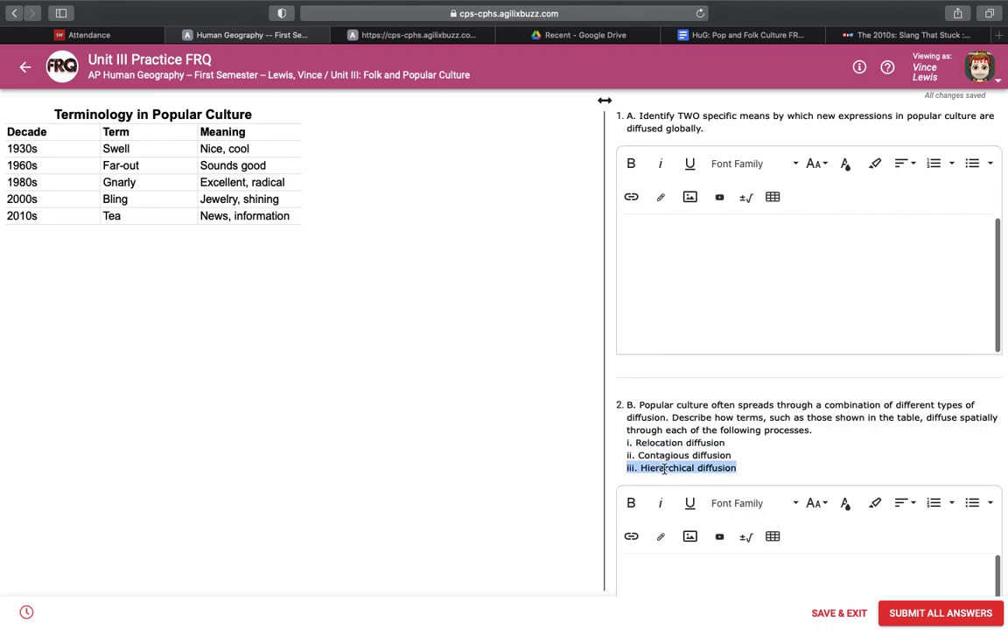
{"action": "left_click", "coordinate": [768, 454]}
{"action": "scroll", "coordinate": [768, 454], "scroll_direction": "down", "scroll_amount": 5}
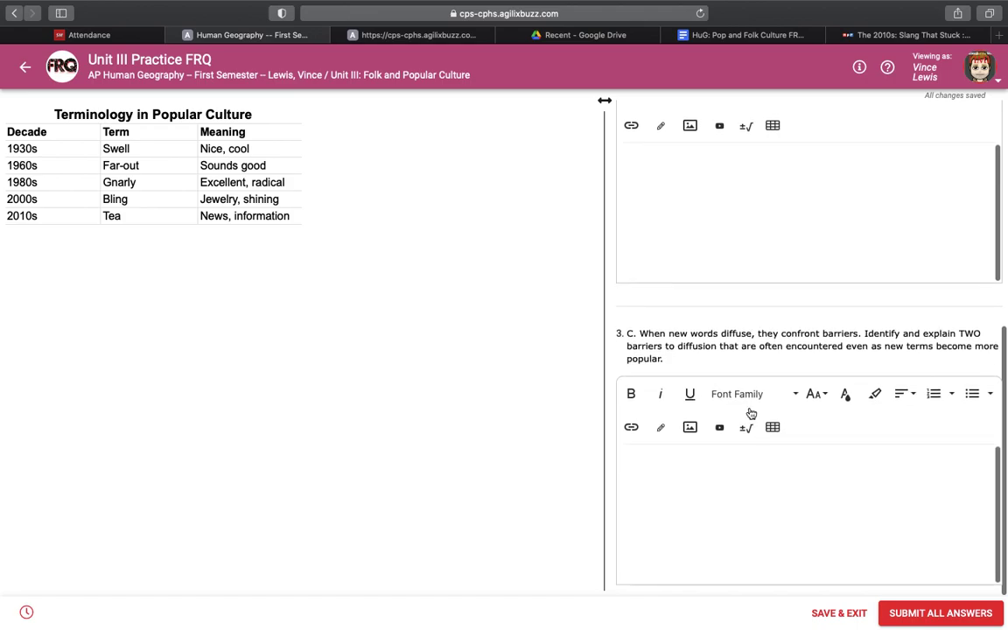
{"action": "triple_click", "coordinate": [644, 333]}
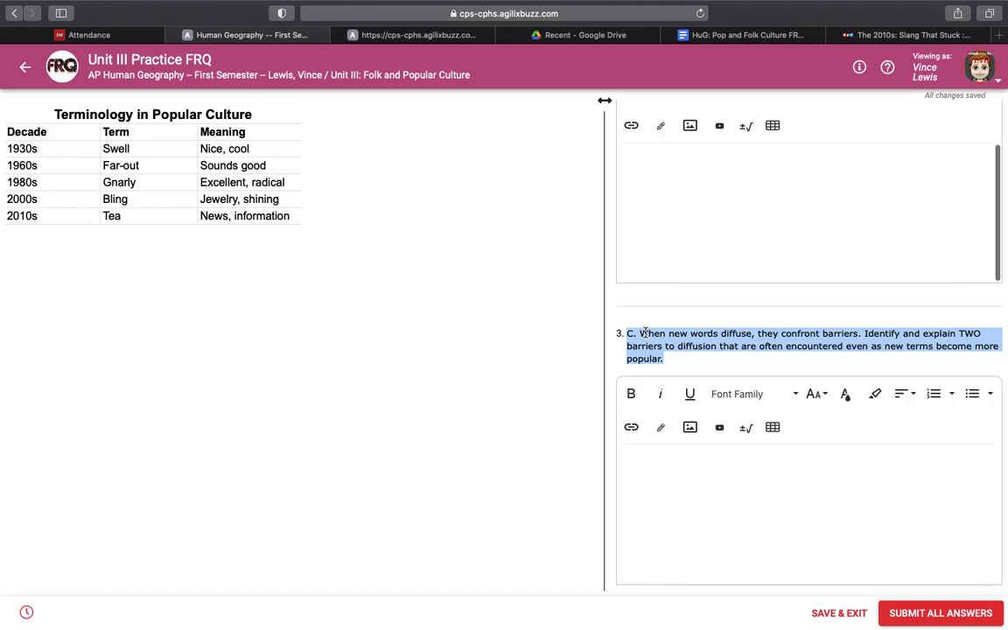
{"action": "left_click", "coordinate": [962, 333]}
{"action": "double_click", "coordinate": [969, 333]}
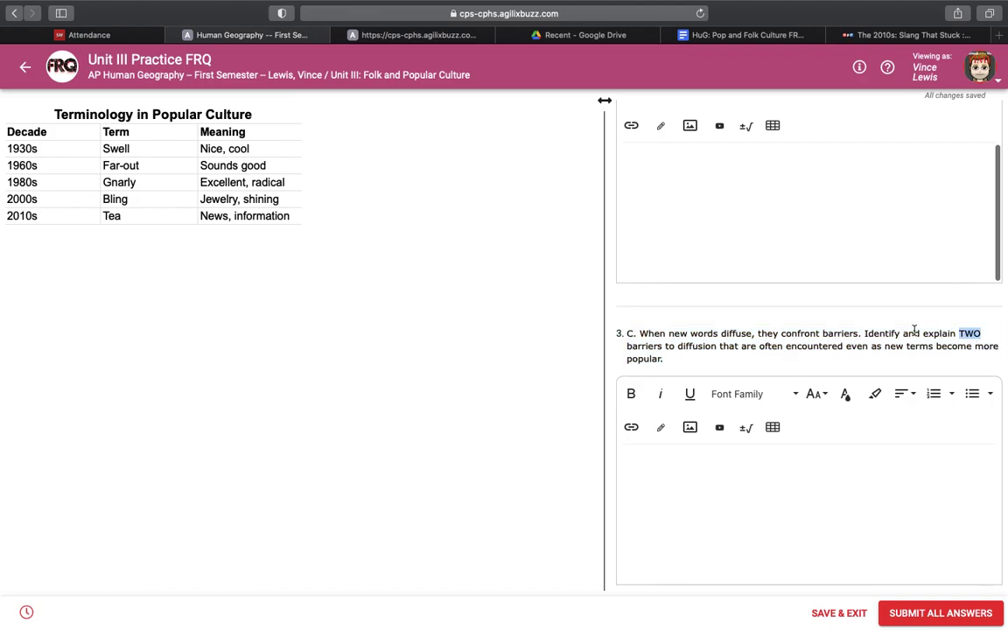
{"action": "double_click", "coordinate": [881, 333]}
{"action": "double_click", "coordinate": [939, 334]}
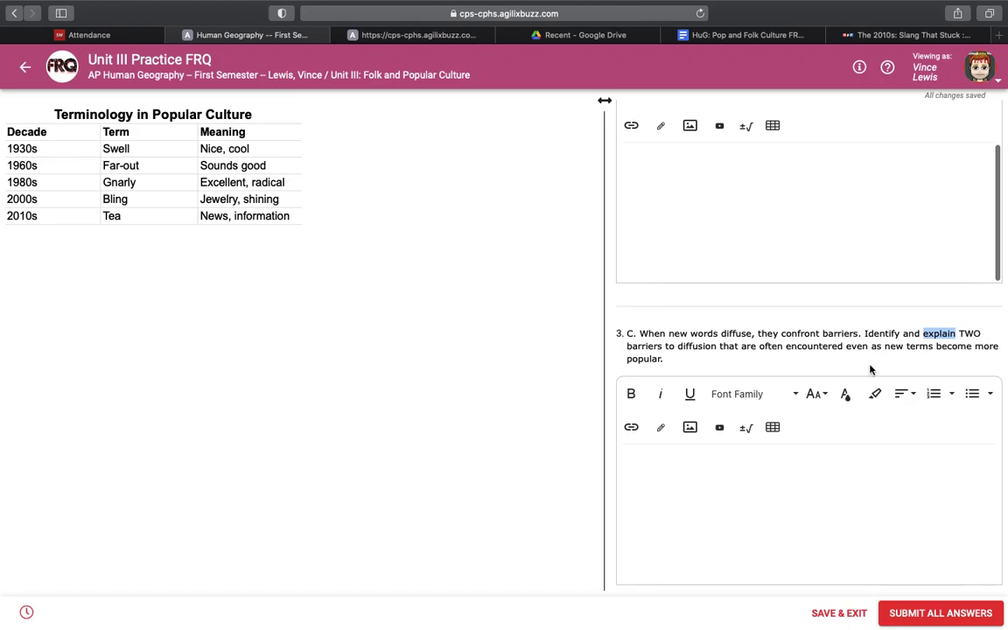
{"action": "left_click", "coordinate": [816, 357]}
{"action": "scroll", "coordinate": [763, 355], "scroll_direction": "up", "scroll_amount": 10}
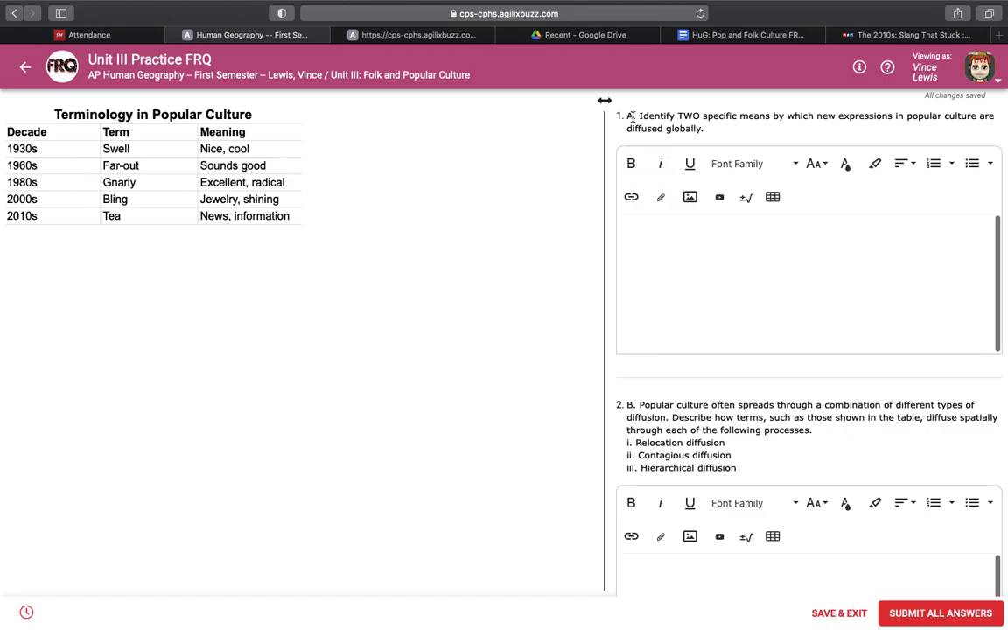
{"action": "scroll", "coordinate": [645, 387], "scroll_direction": "down", "scroll_amount": 5}
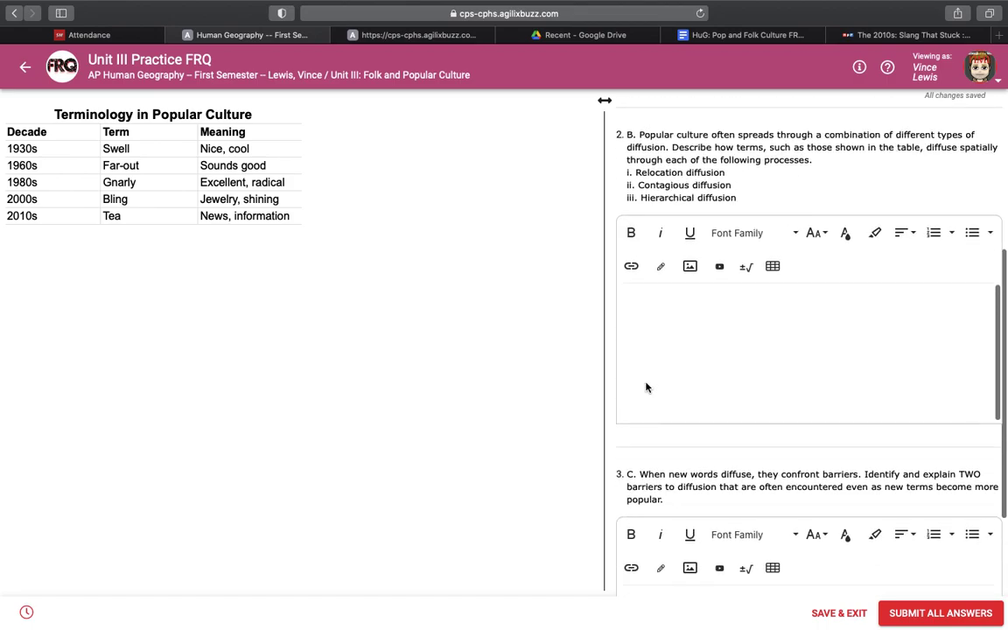
{"action": "scroll", "coordinate": [646, 387], "scroll_direction": "up", "scroll_amount": 1}
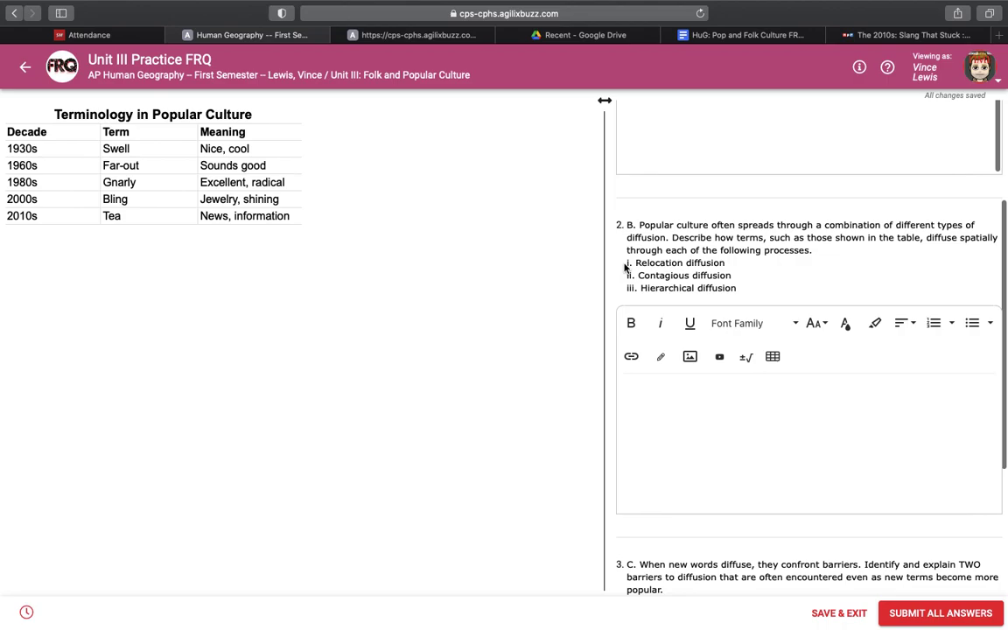
{"action": "mouse_move", "coordinate": [626, 263]}
{"action": "left_mouse_down"}
{"action": "mouse_move", "coordinate": [670, 264]}
{"action": "mouse_move", "coordinate": [751, 295]}
{"action": "left_mouse_up"}
{"action": "left_click", "coordinate": [751, 295]}
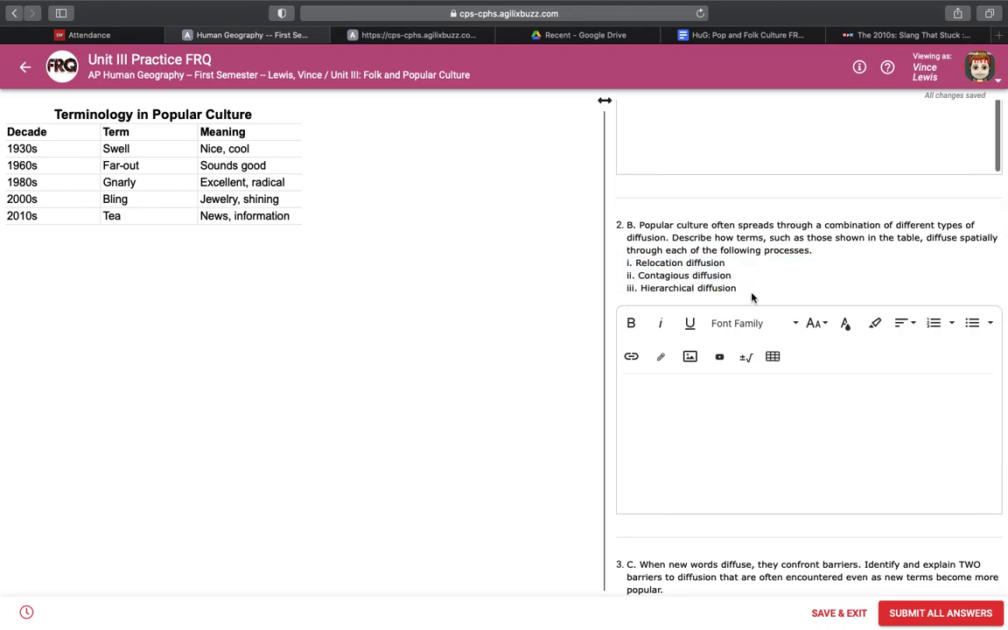
{"action": "scroll", "coordinate": [751, 297], "scroll_direction": "up", "scroll_amount": 4}
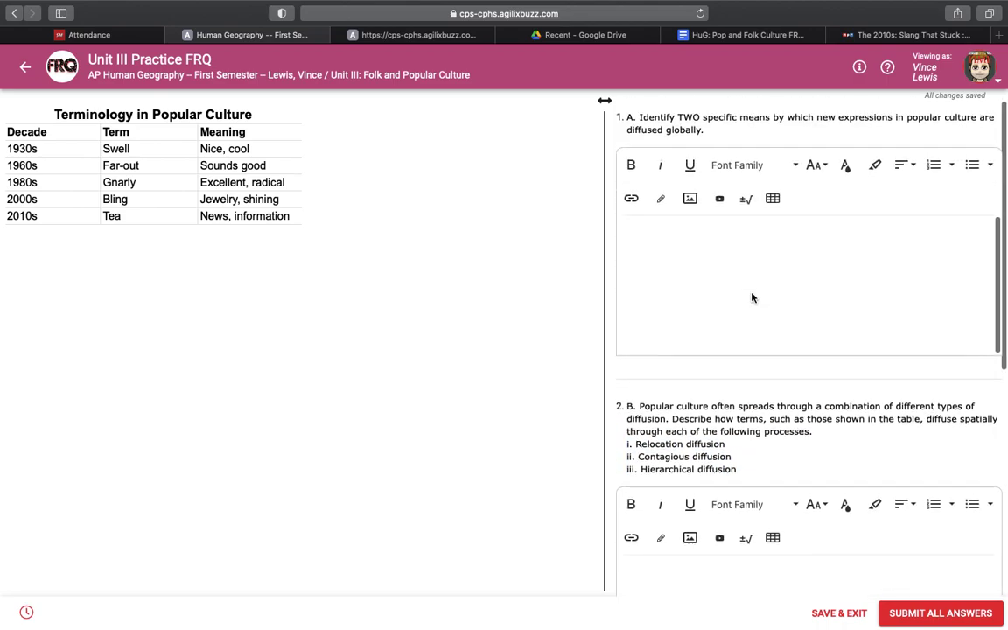
{"action": "triple_click", "coordinate": [666, 115]}
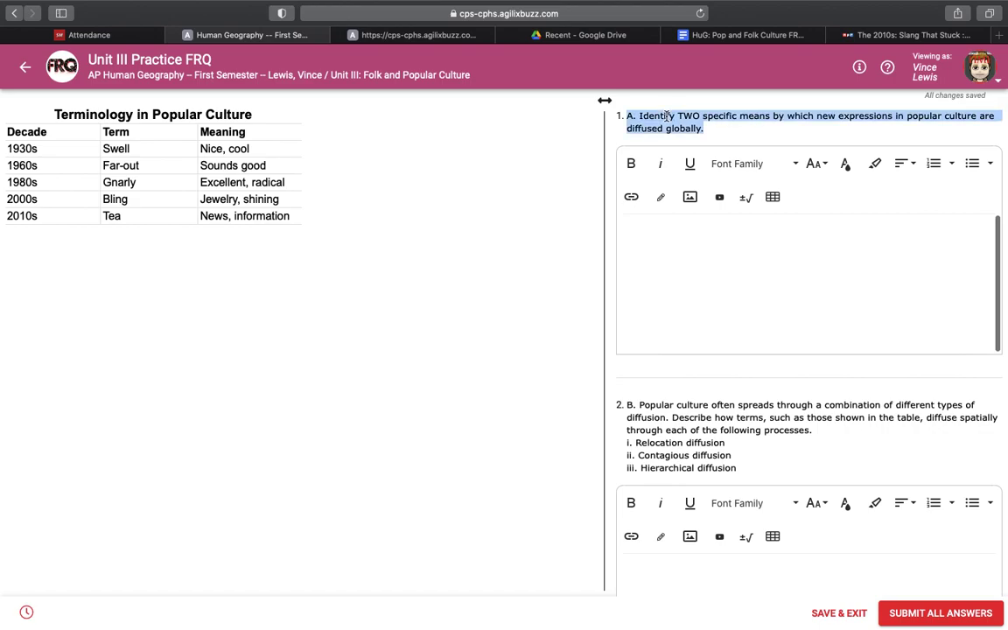
{"action": "left_click", "coordinate": [666, 115]}
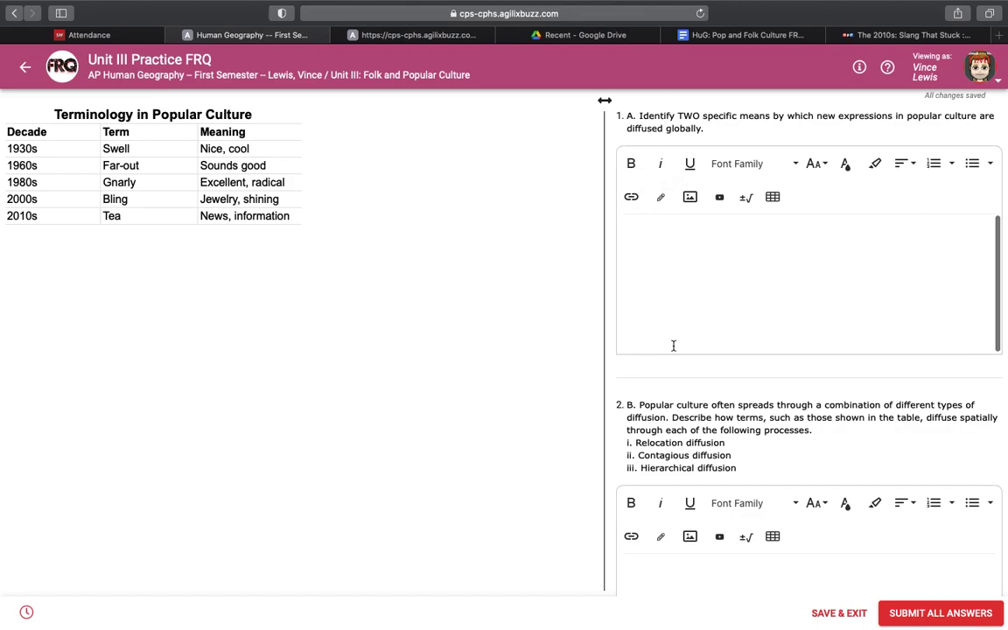
{"action": "scroll", "coordinate": [672, 345], "scroll_direction": "down", "scroll_amount": 5}
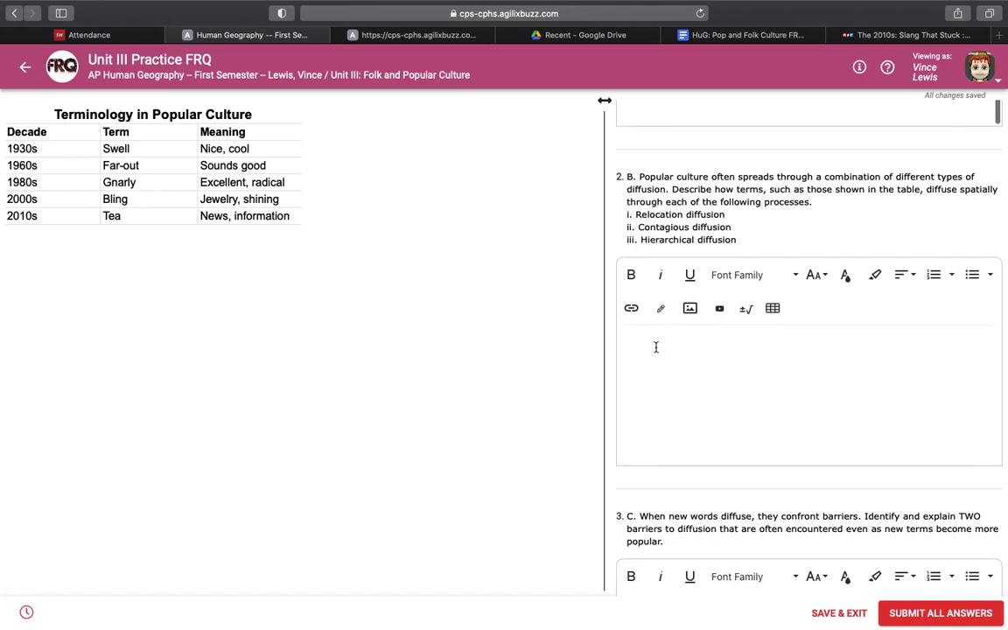
{"action": "scroll", "coordinate": [655, 348], "scroll_direction": "down", "scroll_amount": 3}
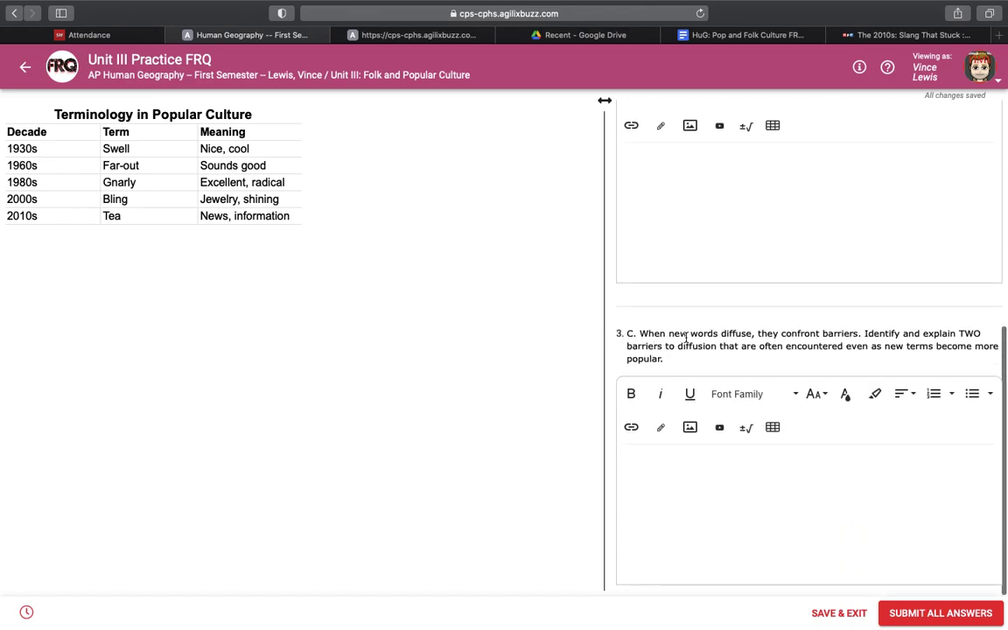
{"action": "double_click", "coordinate": [882, 333]}
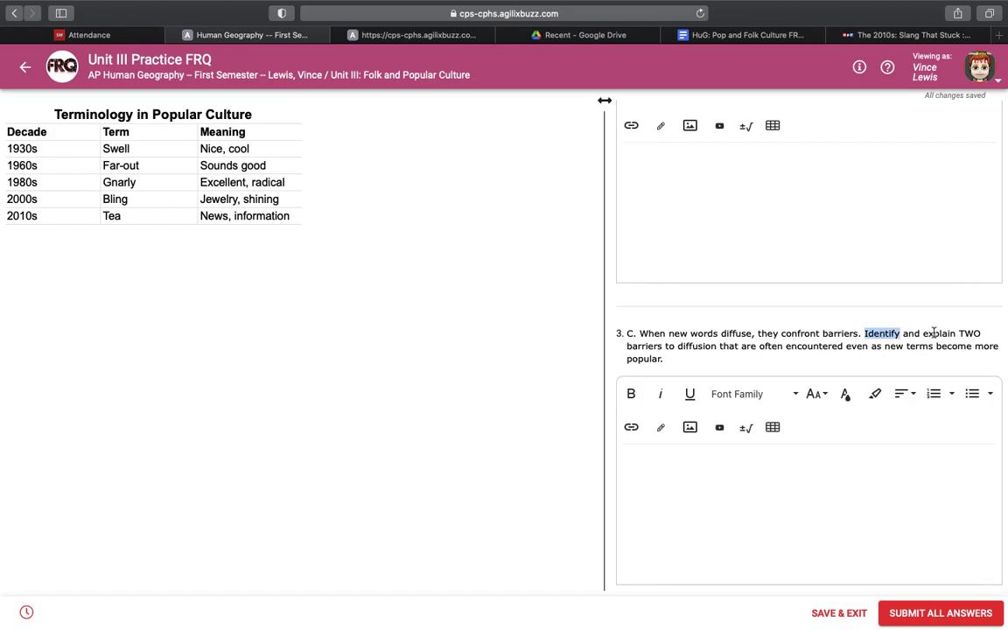
{"action": "double_click", "coordinate": [934, 333]}
{"action": "left_click", "coordinate": [677, 331]}
{"action": "scroll", "coordinate": [678, 328], "scroll_direction": "up", "scroll_amount": 3}
{"action": "scroll", "coordinate": [678, 326], "scroll_direction": "up", "scroll_amount": 5}
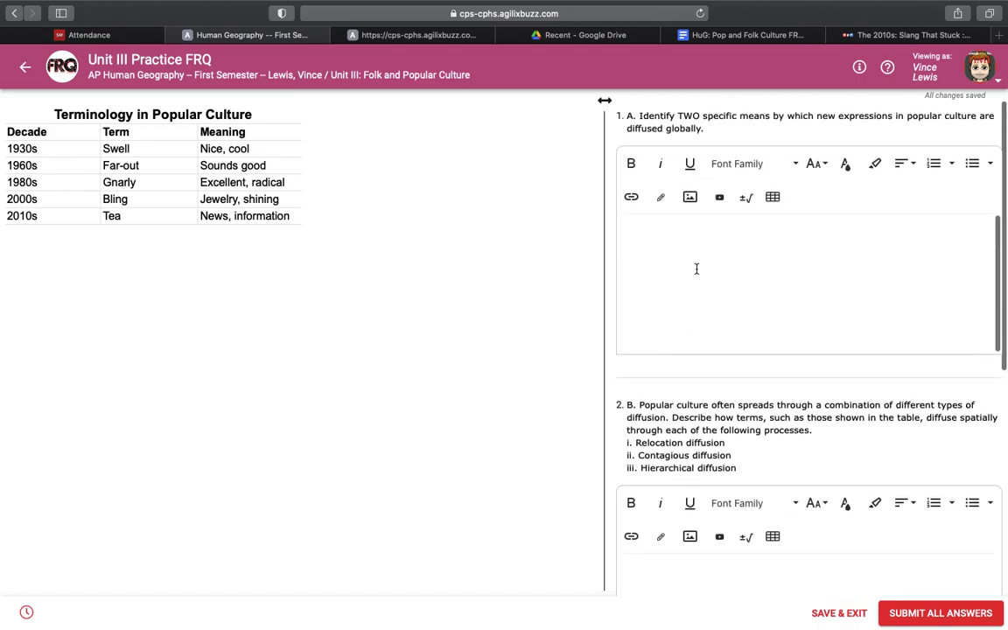
{"action": "left_click_drag", "start_coordinate": [639, 115], "coordinate": [618, 115]}
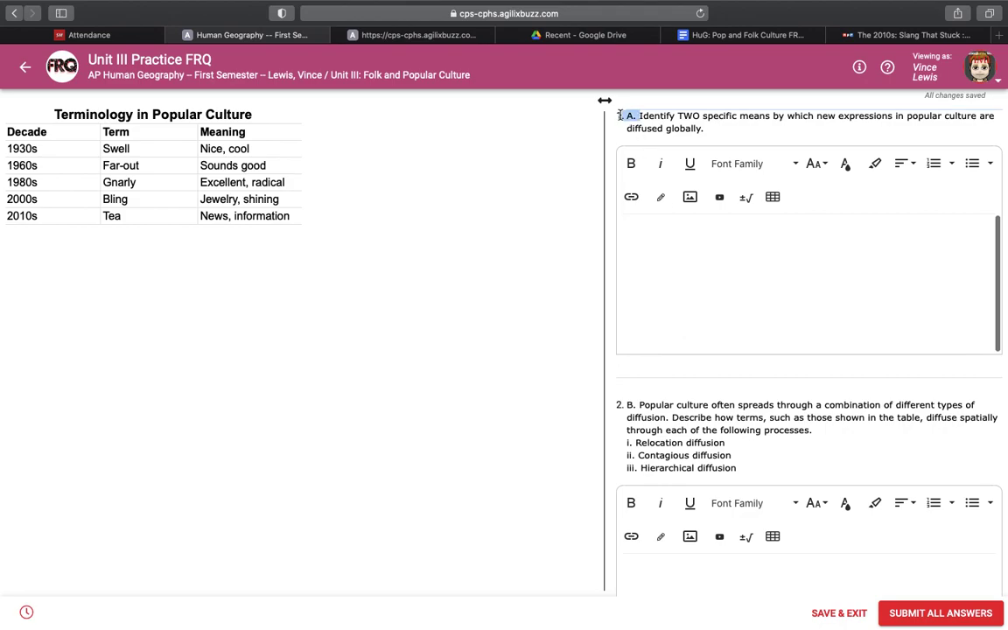
{"action": "left_click", "coordinate": [645, 426]}
{"action": "scroll", "coordinate": [643, 420], "scroll_direction": "down", "scroll_amount": 5}
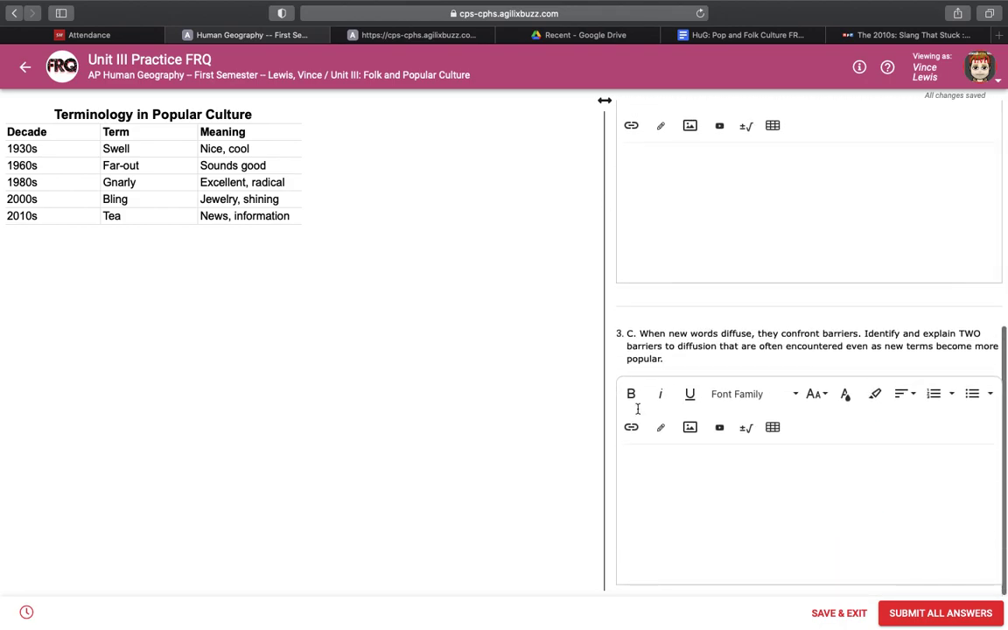
{"action": "scroll", "coordinate": [638, 411], "scroll_direction": "up", "scroll_amount": 5}
{"action": "left_click", "coordinate": [651, 238]}
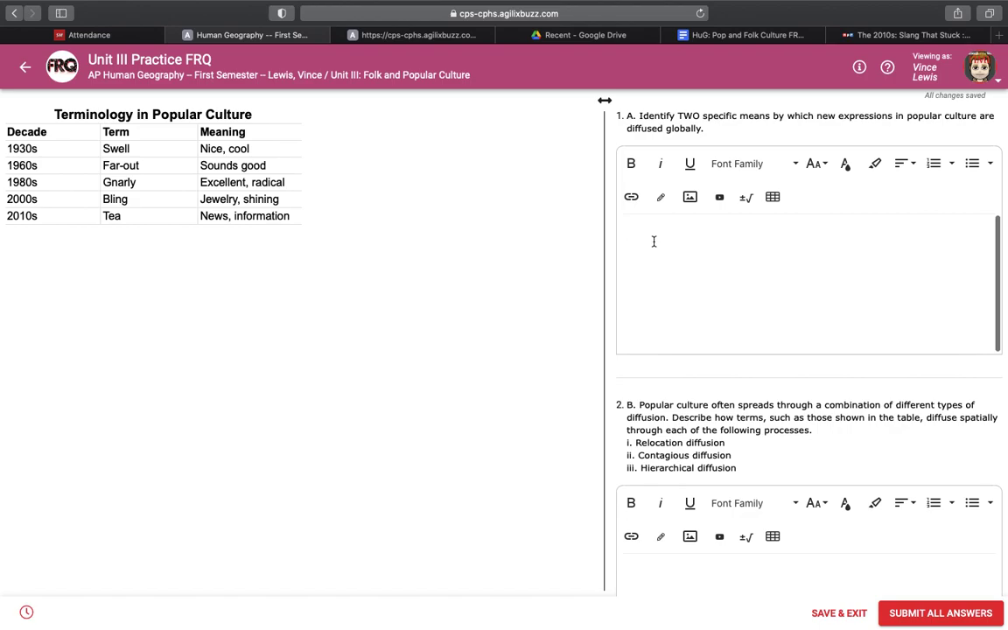
Step: In the 1.A answer box, type 'A. answer' with three tip lines: complete sentences, proper spelling/grammar/punctuation, 2-3 sentences
{"action": "type", "text": "A"}
{"action": "type", "text": " ) "}
{"action": "type", "text": ". "}
{"action": "type", "text": "answer"}
{"action": "key", "text": "Return"}
{"action": "key", "text": "Return"}
{"action": "type", "text": "Complete s"}
{"action": "type", "text": "entences,"}
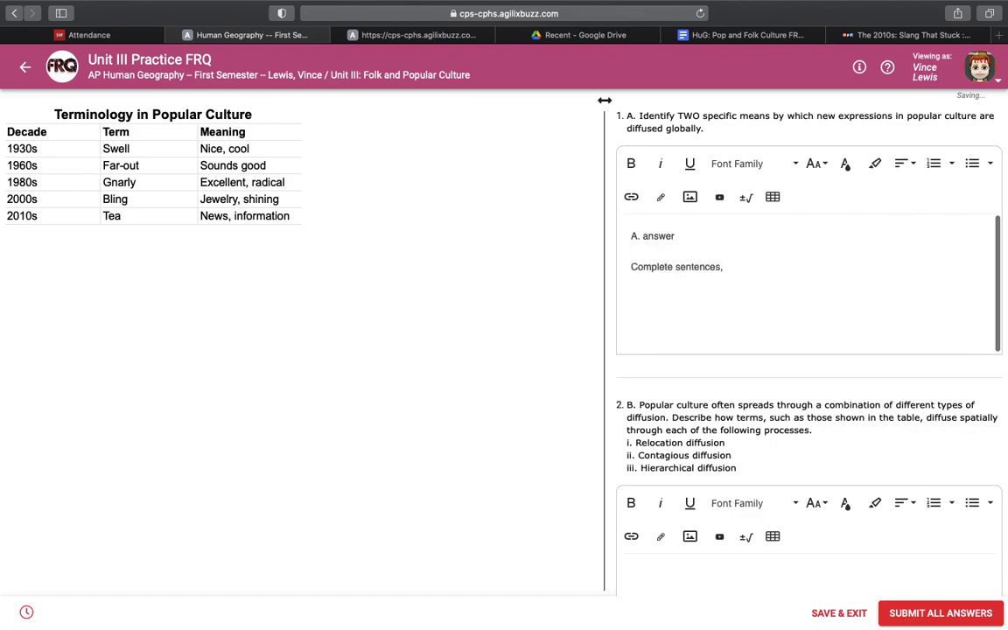
{"action": "key", "text": "Return"}
{"action": "type", "text": "Proper spelling, grammar, and pu"}
{"action": "type", "text": "nctuation!"}
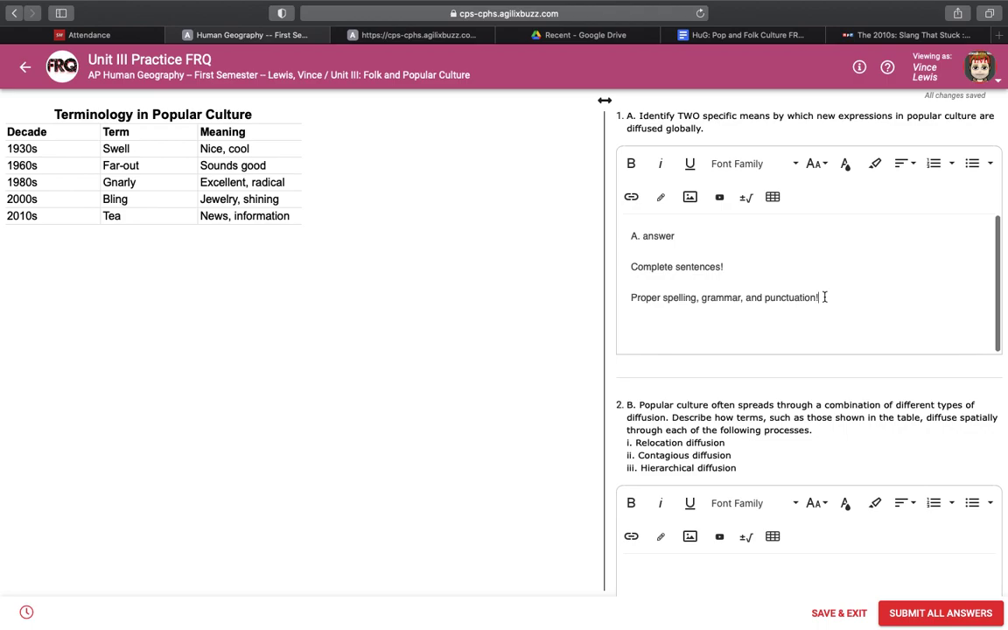
{"action": "key", "text": "Return"}
{"action": "type", "text": "2-3 sentences"}
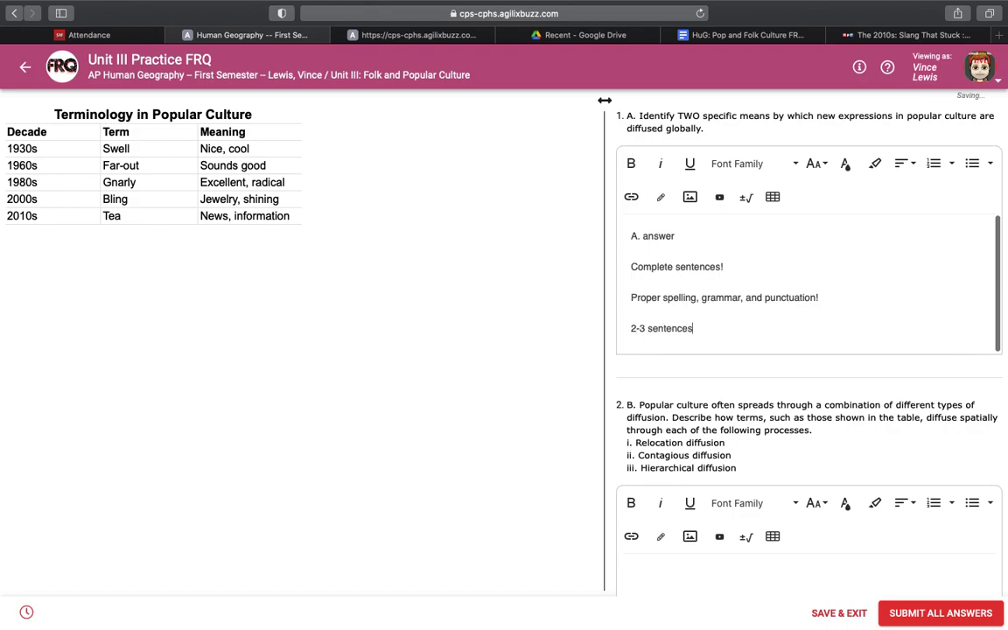
{"action": "type", "text": " (sometimes more, "}
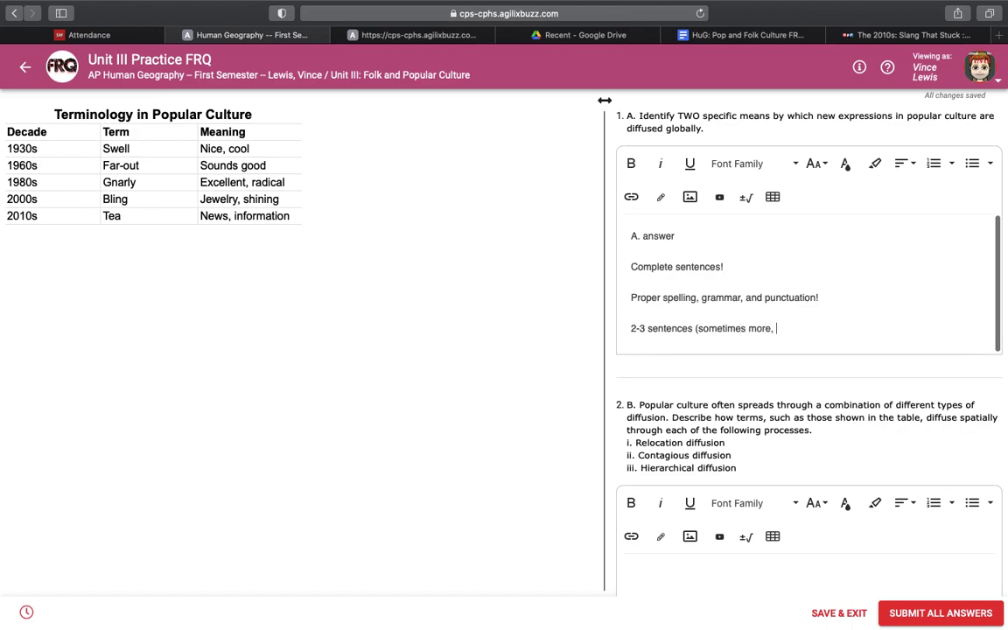
{"action": "type", "text": "sometimes less)"}
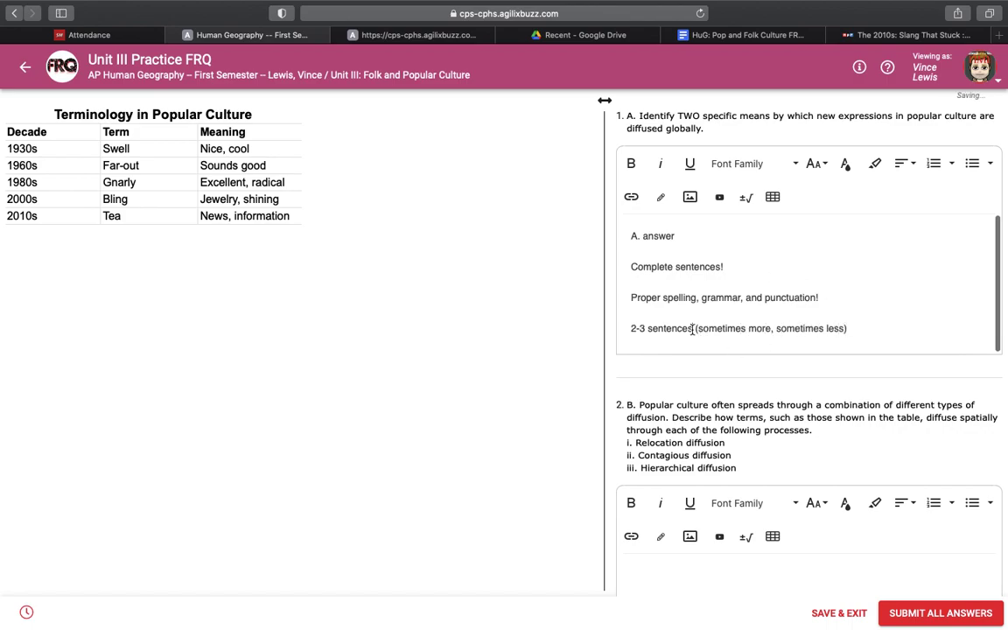
Step: Highlight the '2-3 sentences' and 'Complete sentences' tips, then select all three tip lines
{"action": "left_click_drag", "start_coordinate": [692, 328], "coordinate": [630, 328]}
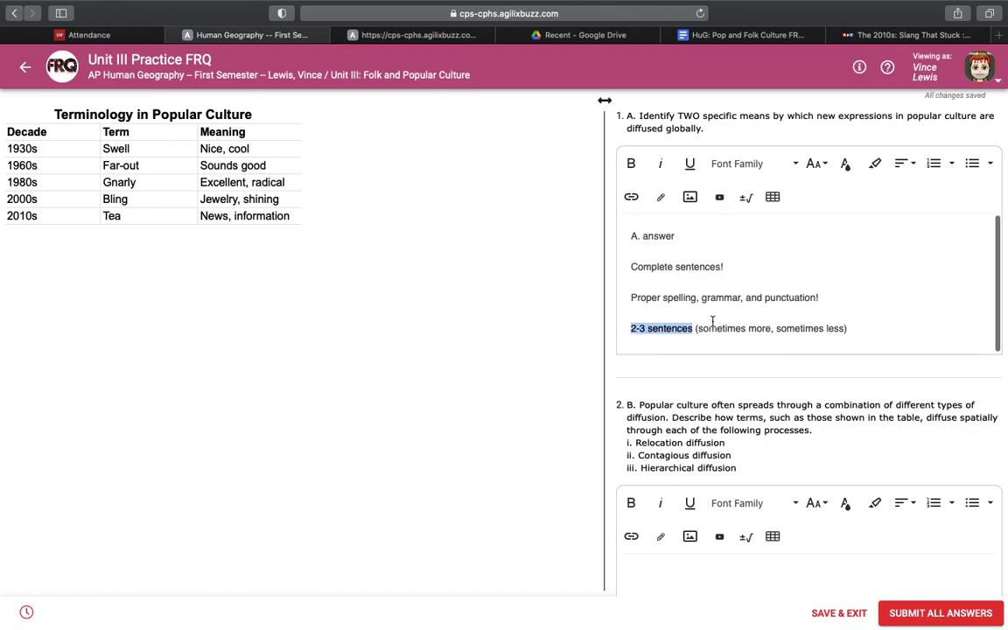
{"action": "left_click", "coordinate": [721, 266]}
{"action": "left_click_drag", "start_coordinate": [721, 266], "coordinate": [630, 266]}
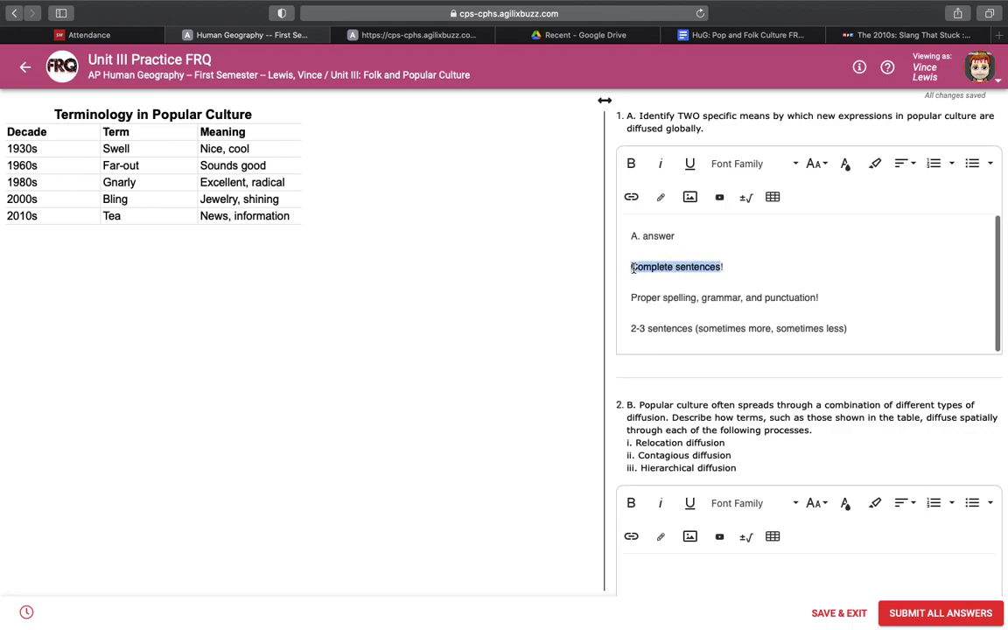
{"action": "left_click", "coordinate": [814, 296]}
{"action": "left_click_drag", "start_coordinate": [853, 334], "coordinate": [625, 271]}
Step: Delete the tip lines and draft part labels B, i., ii. in question 2.B's answer box
{"action": "key", "text": "BackSpace"}
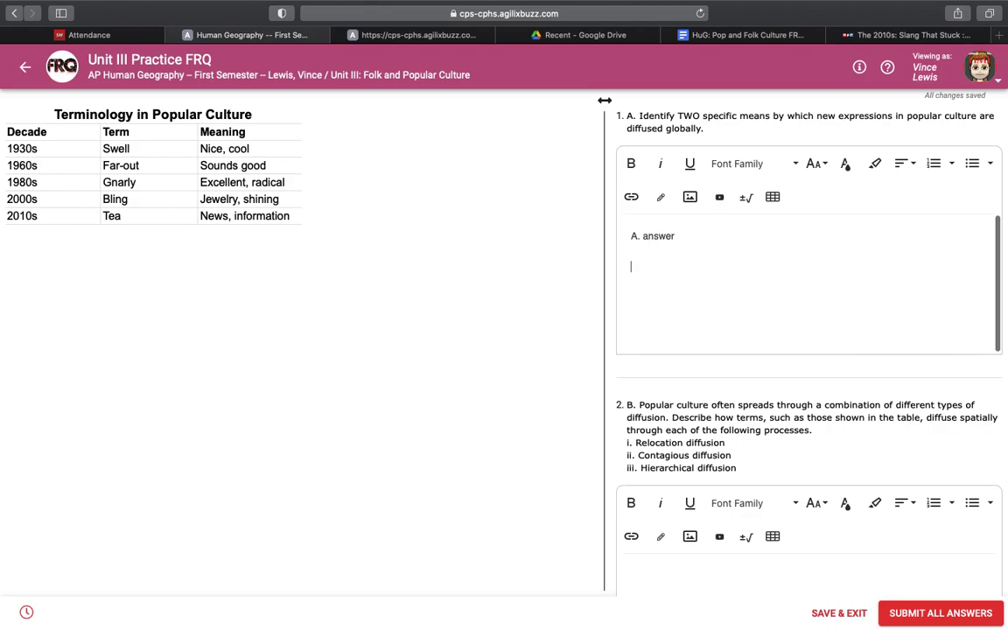
{"action": "scroll", "coordinate": [697, 519], "scroll_direction": "down", "scroll_amount": 3}
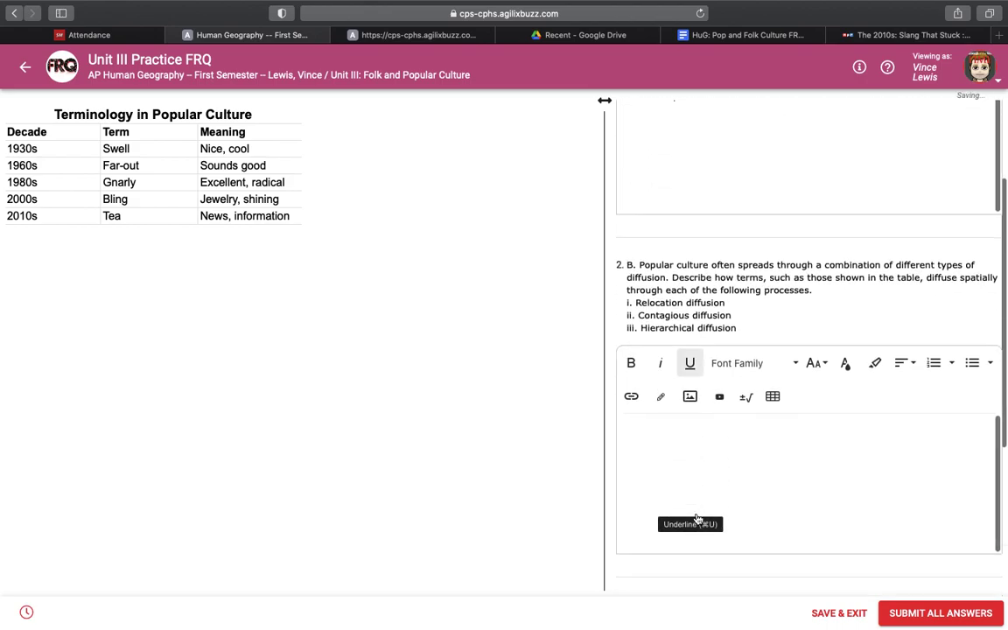
{"action": "left_click", "coordinate": [677, 433]}
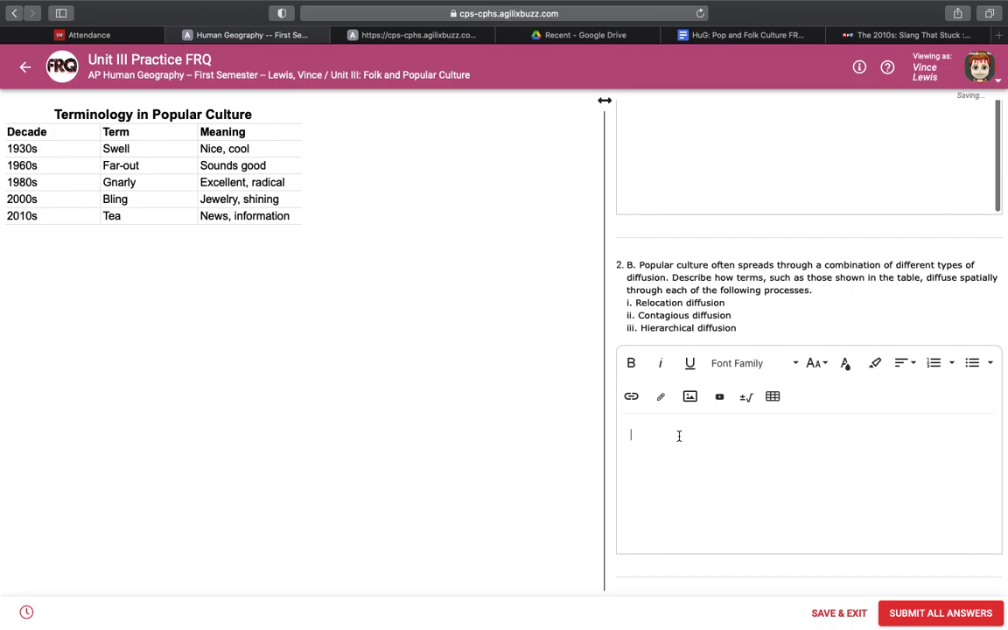
{"action": "type", "text": "B"}
{"action": "key", "text": "Return"}
{"action": "type", "text": "i."}
{"action": "key", "text": "Return"}
{"action": "type", "text": "ii"}
{"action": "type", "text": "."}
{"action": "key", "text": "Return"}
{"action": "type", "text": "ii."}
{"action": "key", "text": "BackSpace"}
{"action": "type", "text": "i."}
Step: Replace the draft with labels Bi., Bii., Biii., then delete them
{"action": "left_click_drag", "start_coordinate": [648, 524], "coordinate": [609, 410]}
{"action": "type", "text": "Bi"}
{"action": "type", "text": ". Bii."}
{"action": "key", "text": "Return"}
{"action": "type", "text": "Biii."}
{"action": "left_click_drag", "start_coordinate": [658, 495], "coordinate": [625, 432]}
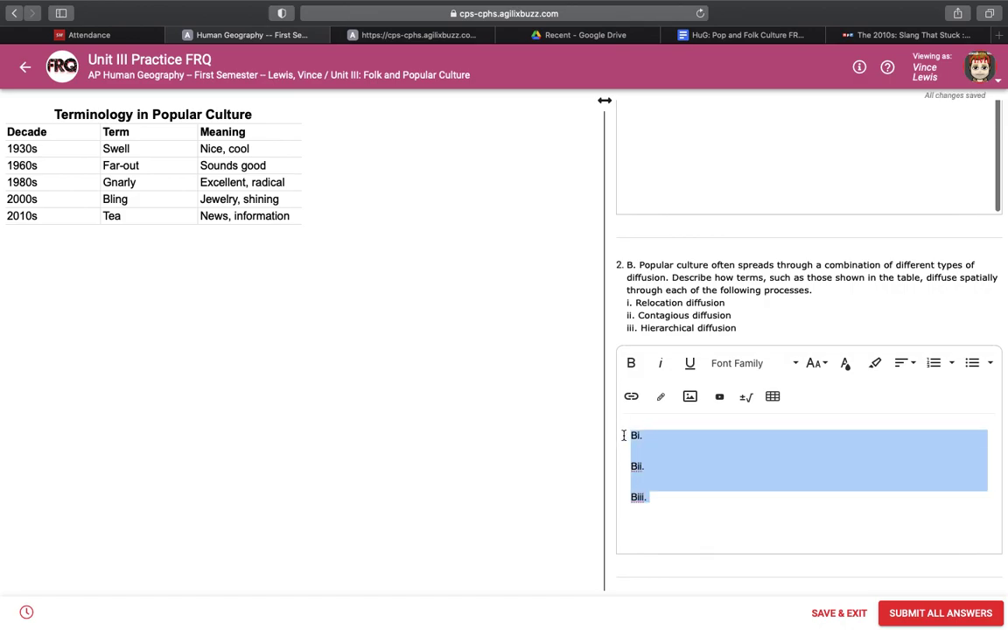
{"action": "key", "text": "BackSpace"}
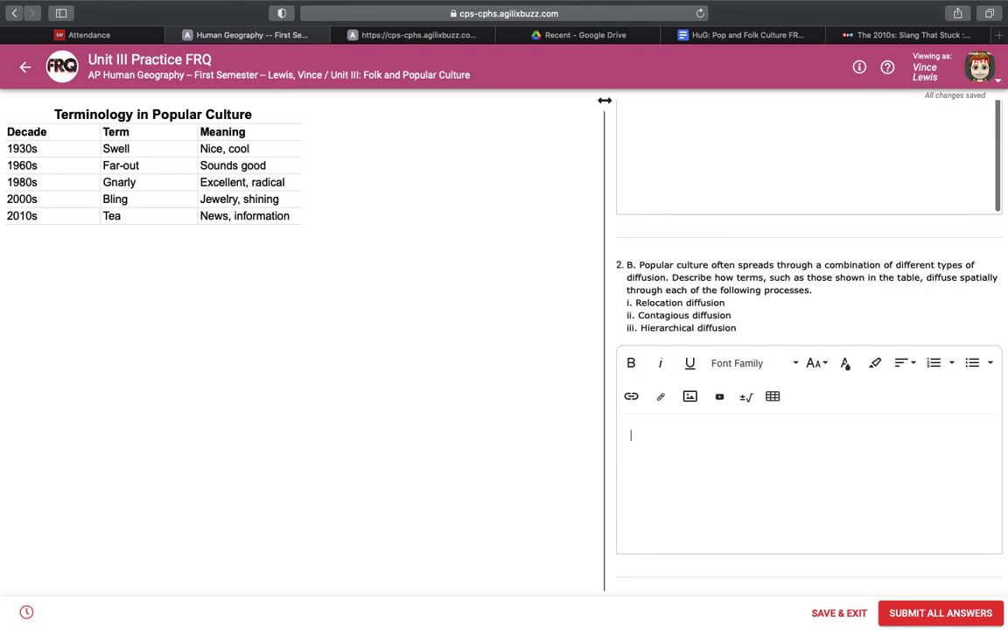
Step: Type the labels B)i), B)ii) and B)iii) on separate lines
{"action": "type", "text": "B)"}
{"action": "type", "text": "i) "}
{"action": "type", "text": "B)"}
{"action": "key", "text": "BackSpace"}
{"action": "key", "text": "BackSpace"}
{"action": "type", "text": "B)"}
{"action": "type", "text": "ii)"}
{"action": "key", "text": "Return"}
{"action": "type", "text": "B("}
{"action": "key", "text": "BackSpace"}
{"action": "type", "text": ")iii)"}
Step: Highlight the Relocation, Contagious and Hierarchical diffusion sub-parts, then select the B)i)–B)iii) labels
{"action": "triple_click", "coordinate": [638, 303]}
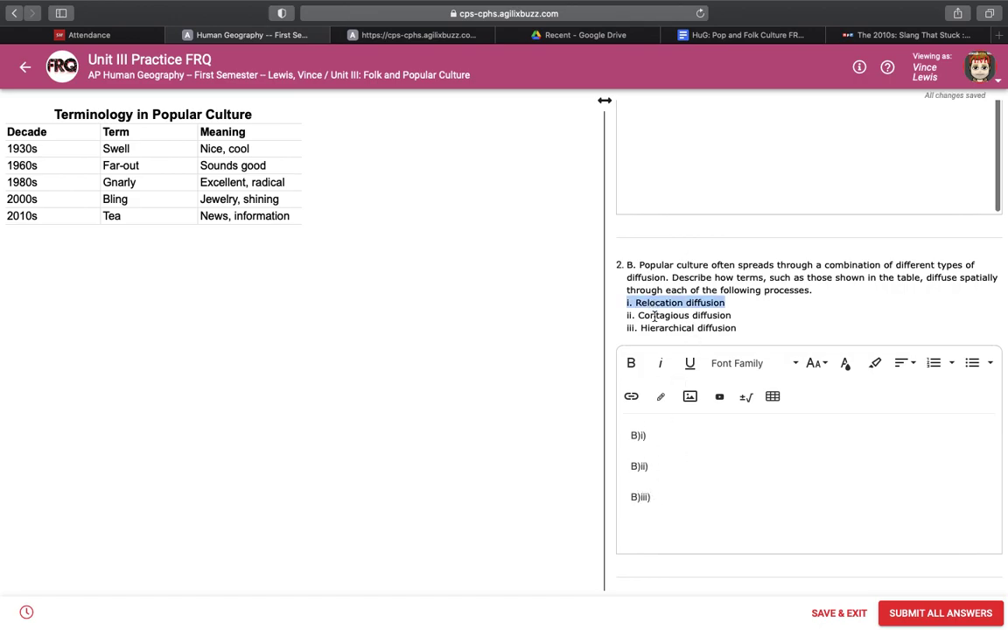
{"action": "triple_click", "coordinate": [653, 315]}
{"action": "triple_click", "coordinate": [654, 327]}
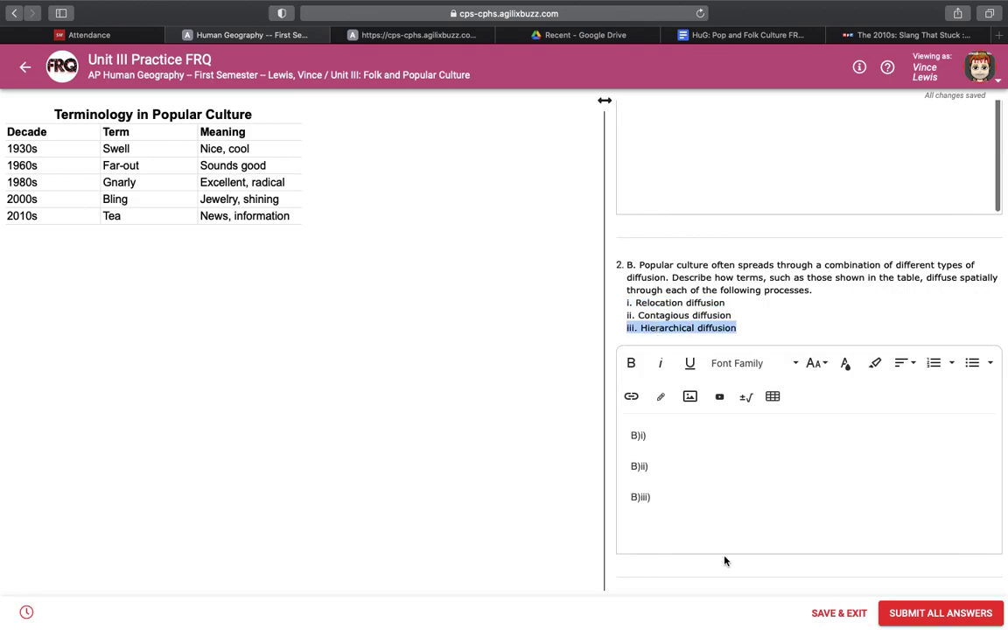
{"action": "left_click", "coordinate": [682, 510]}
{"action": "left_click_drag", "start_coordinate": [666, 497], "coordinate": [610, 418]}
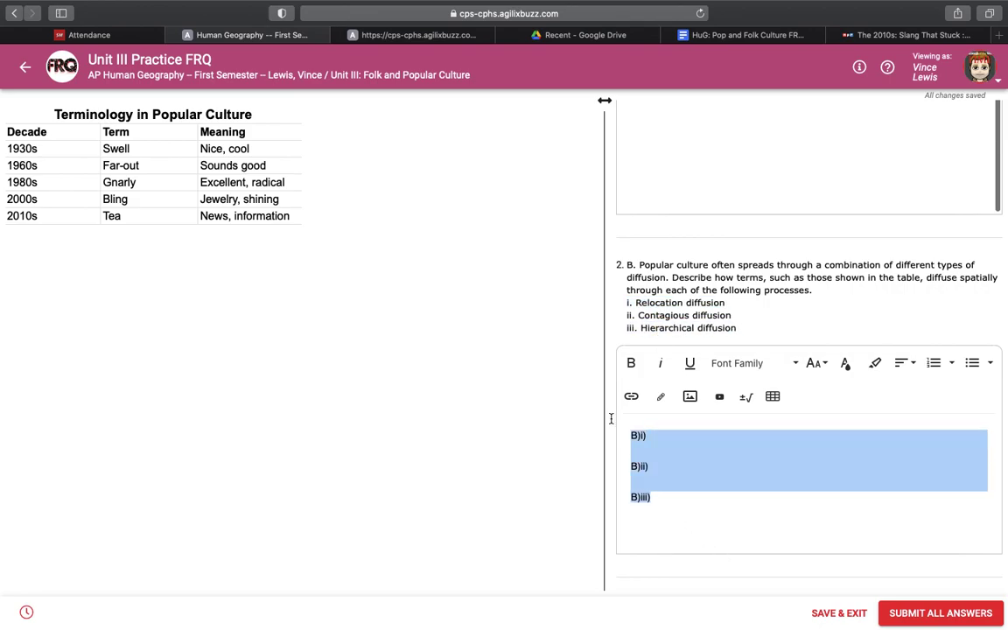
Step: Delete the 2.B part labels, then type and erase 'C.' in question 3.C's answer box
{"action": "key", "text": "BackSpace"}
{"action": "scroll", "coordinate": [610, 472], "scroll_direction": "down", "scroll_amount": 5}
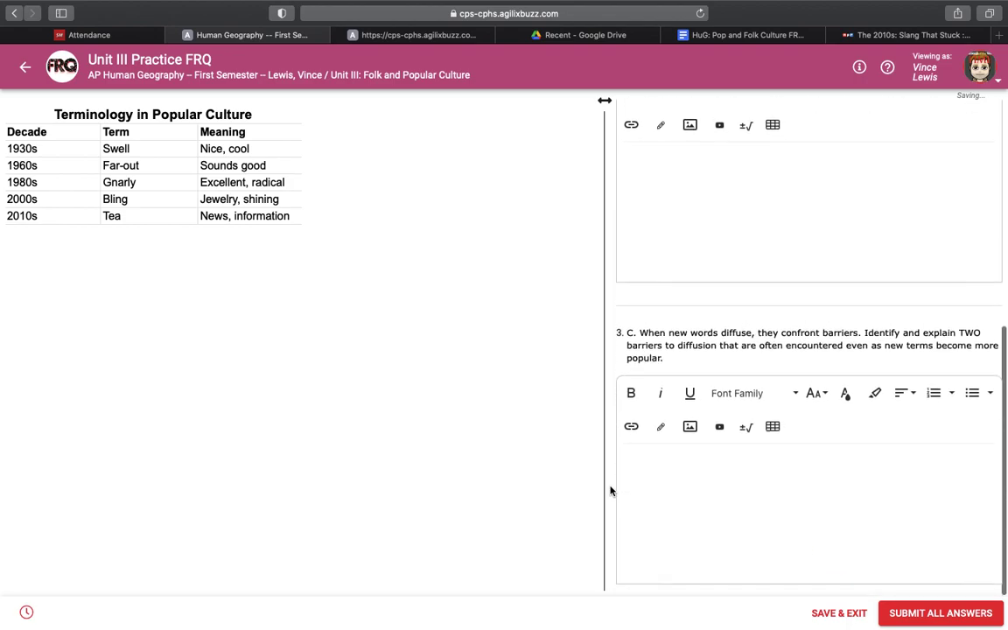
{"action": "left_click", "coordinate": [662, 463]}
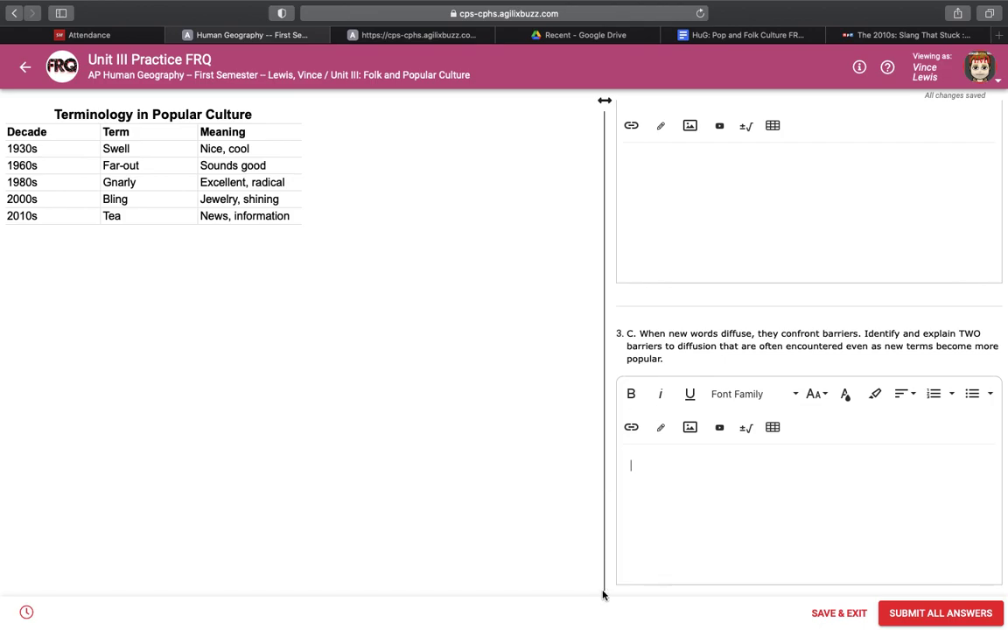
{"action": "type", "text": "C."}
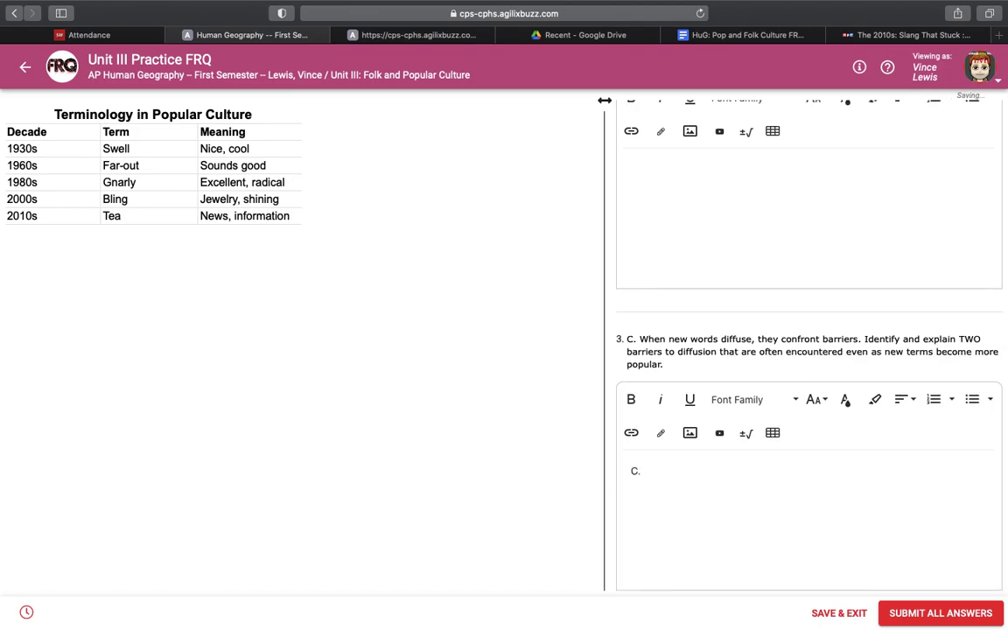
{"action": "key", "text": "BackSpace"}
{"action": "key", "text": "BackSpace"}
Step: Replace 'answer' in 1.A with 'Two means through which popular culture diffuses new expressions are Facebook and Twitter.'
{"action": "scroll", "coordinate": [610, 398], "scroll_direction": "up", "scroll_amount": 5}
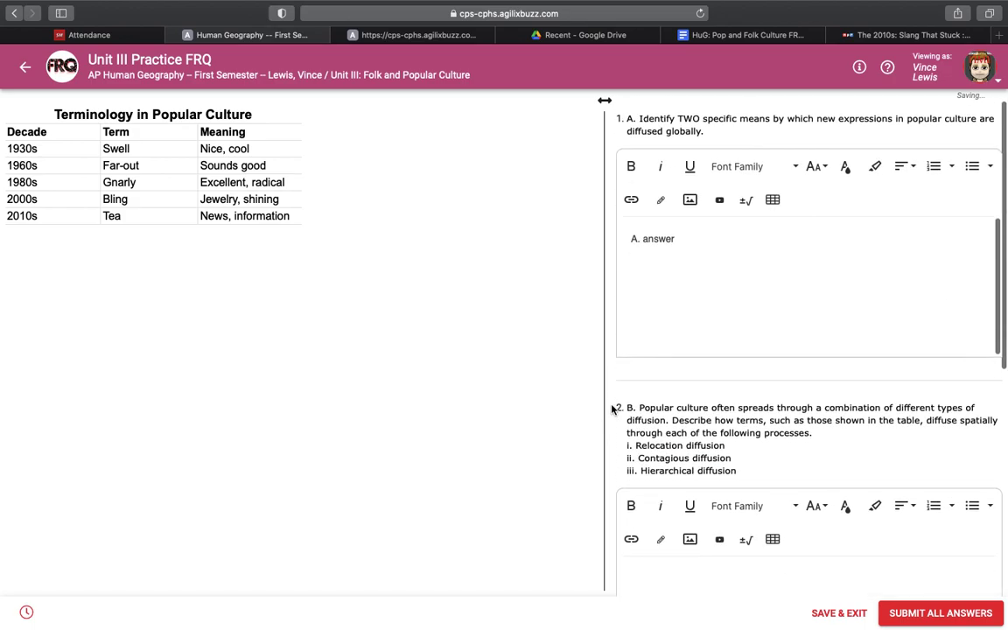
{"action": "double_click", "coordinate": [657, 236]}
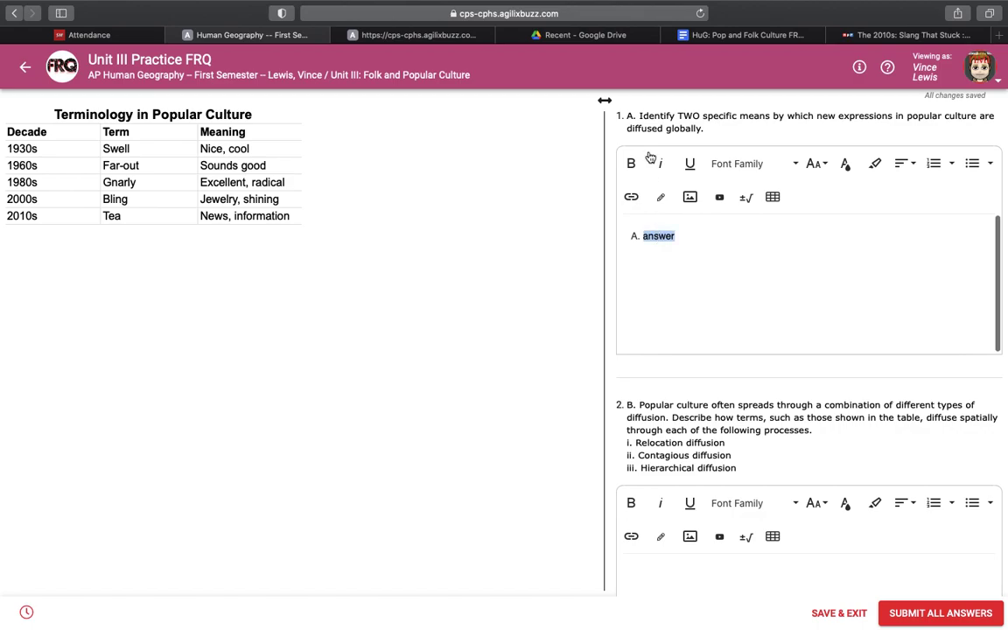
{"action": "left_click", "coordinate": [689, 115]}
{"action": "double_click", "coordinate": [689, 114]}
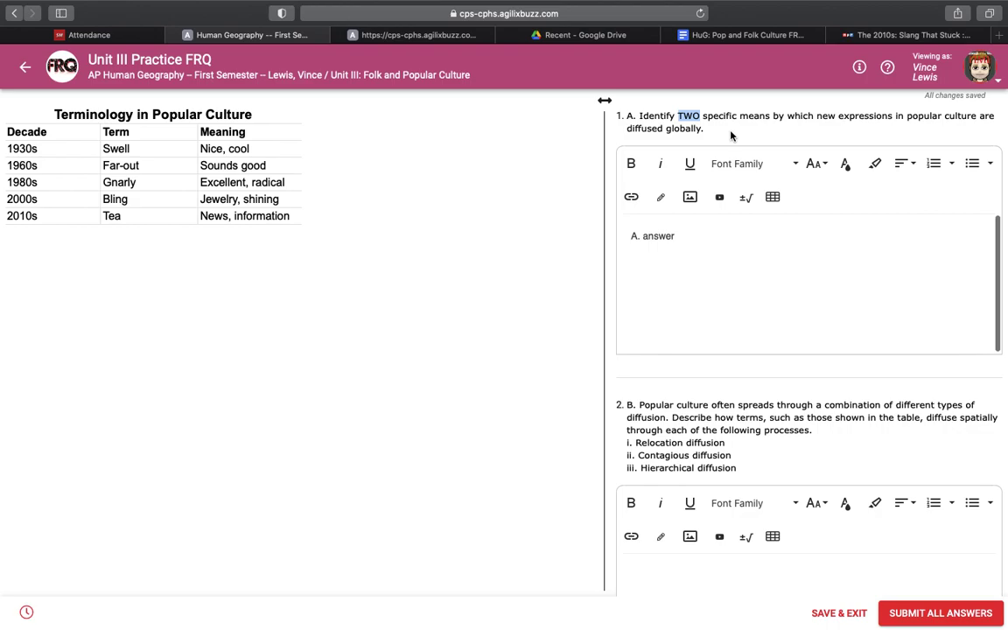
{"action": "double_click", "coordinate": [656, 237]}
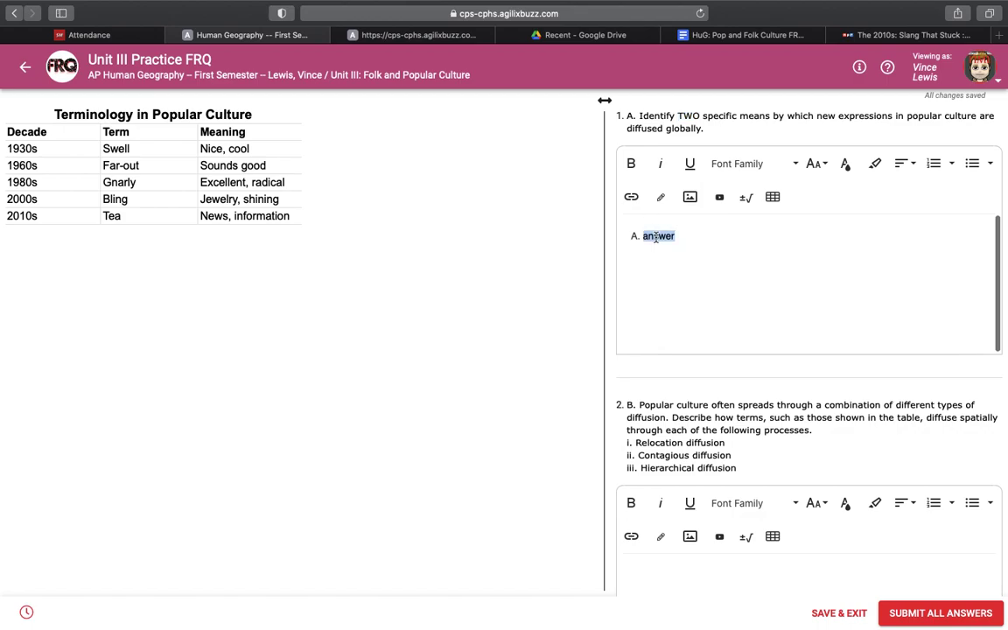
{"action": "type", "text": "Two me"}
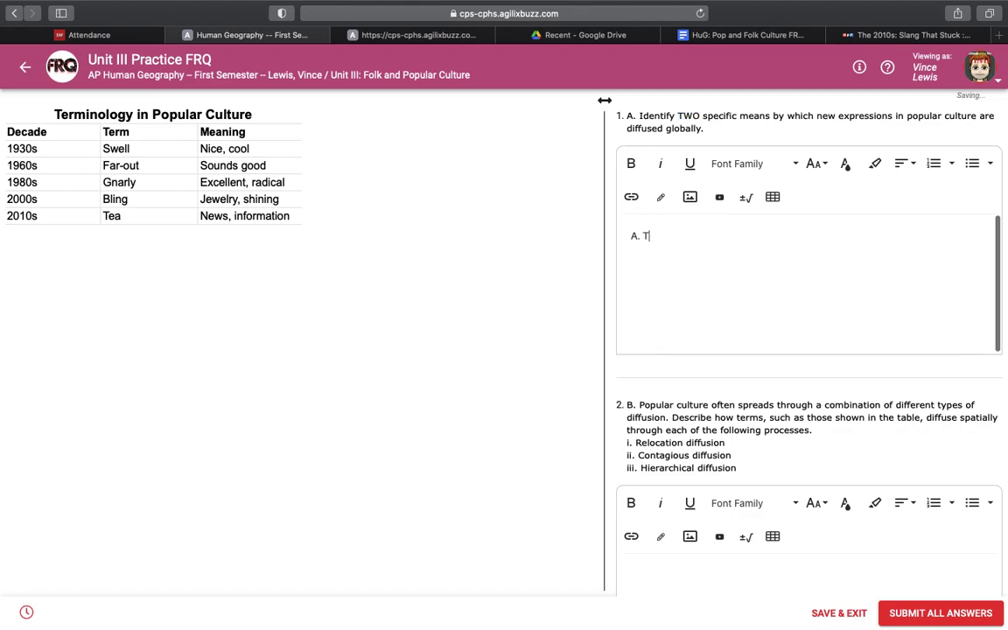
{"action": "type", "text": "ans through which po"}
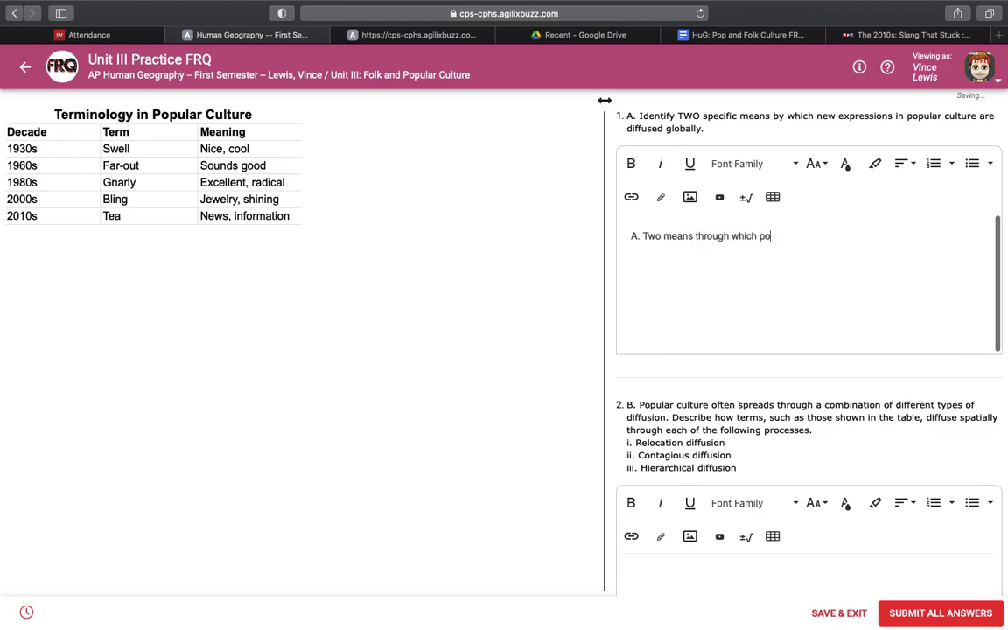
{"action": "type", "text": "pular c"}
{"action": "type", "text": "ulture diffuses"}
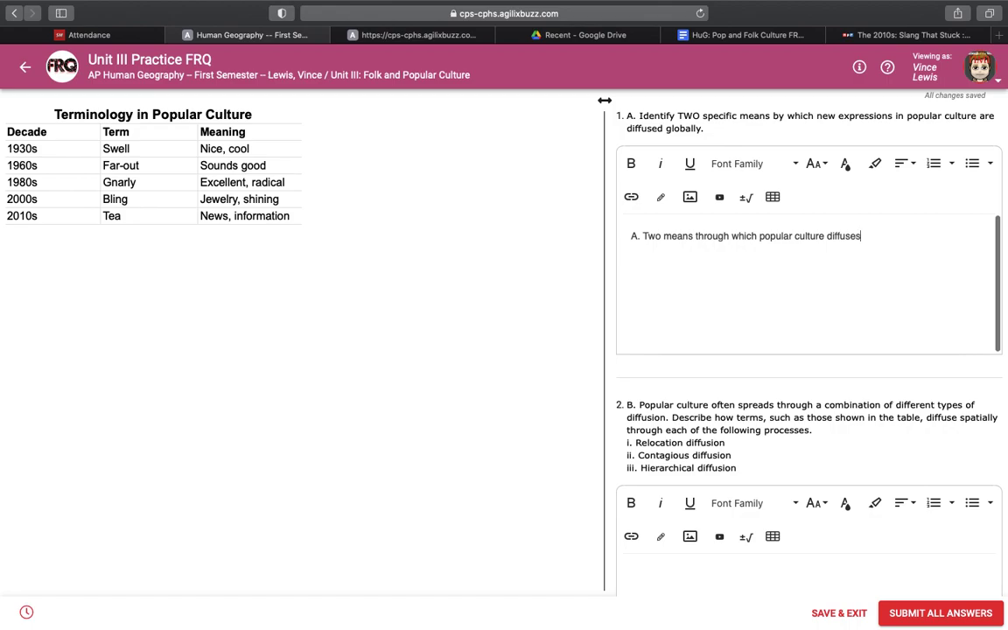
{"action": "type", "text": " new expressions are"}
{"action": "type", "text": " F"}
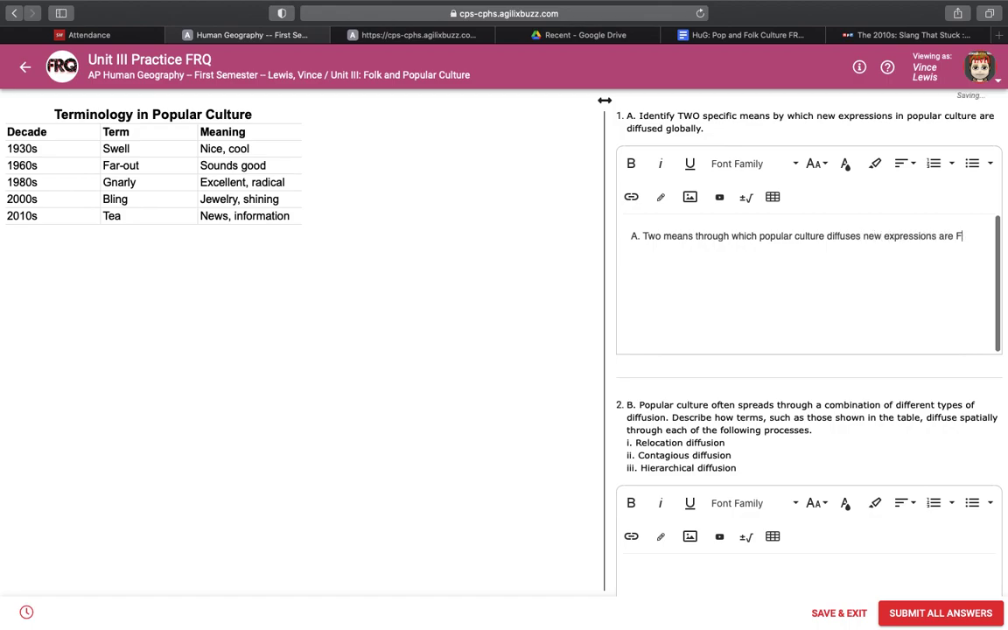
{"action": "type", "text": "acebook and Twitter."}
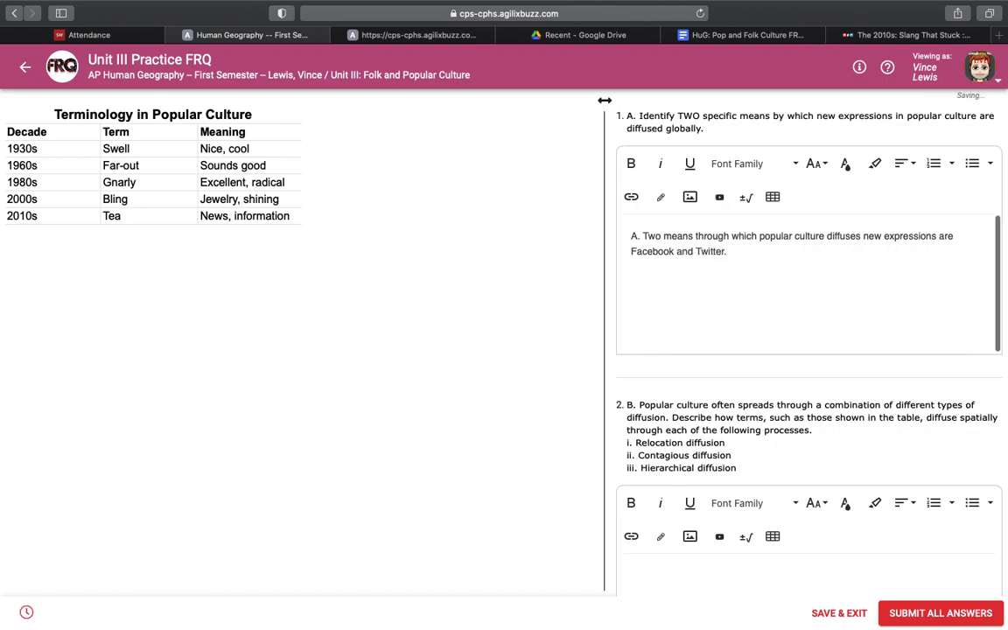
Step: Highlight 'specific' and 'means' in the prompt and 'Facebook' and 'Twitter' in the answer, then select its ending
{"action": "double_click", "coordinate": [711, 115]}
{"action": "double_click", "coordinate": [754, 115]}
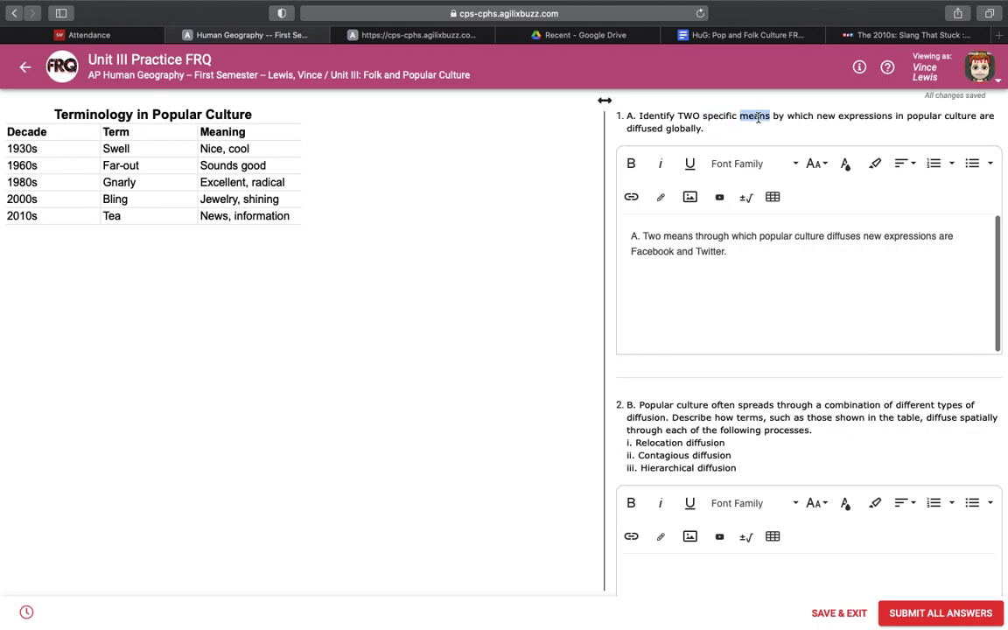
{"action": "left_click", "coordinate": [726, 253]}
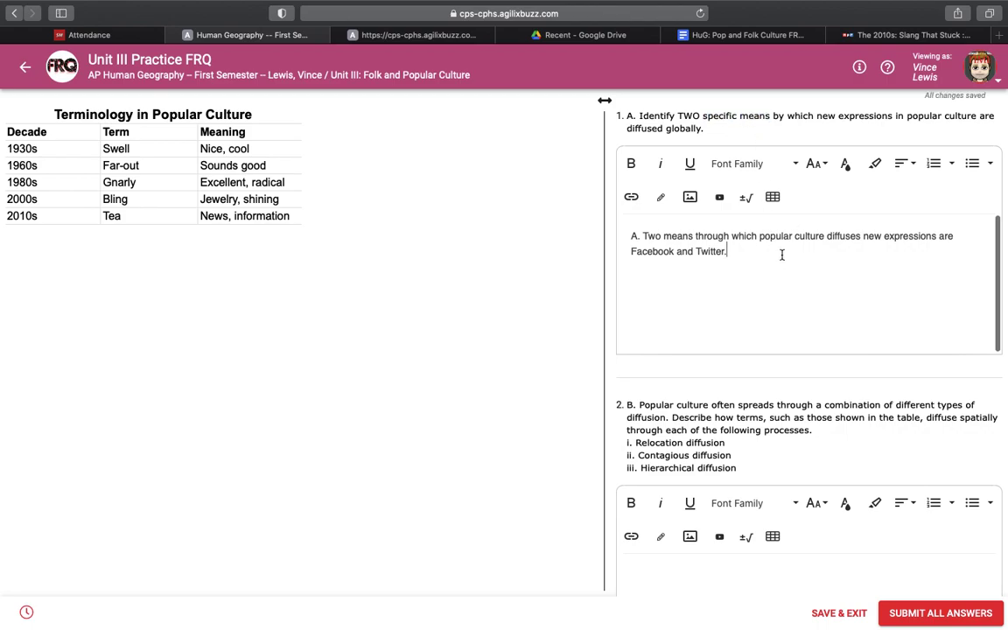
{"action": "double_click", "coordinate": [712, 252]}
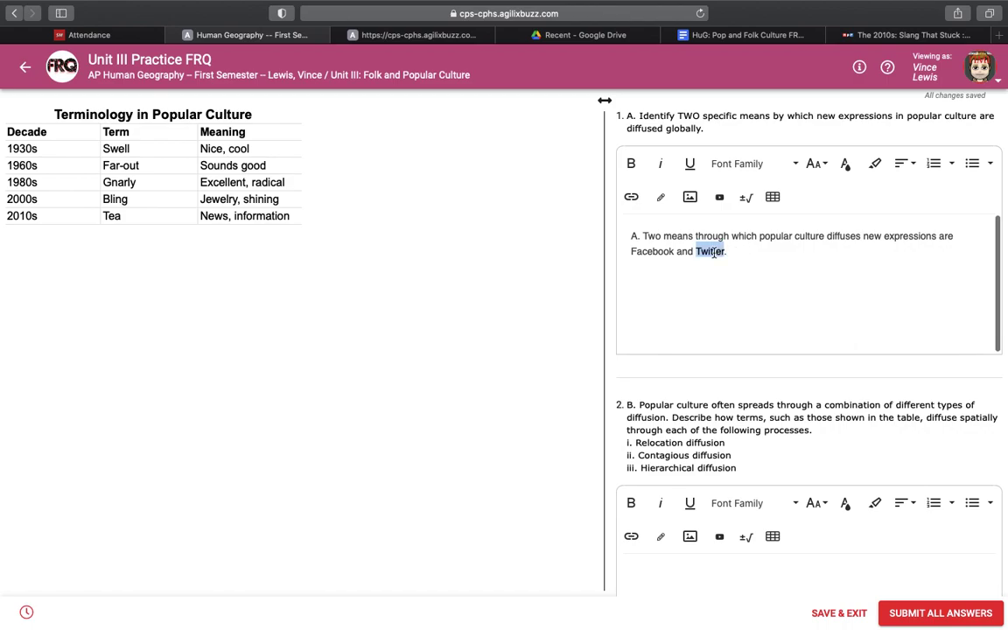
{"action": "double_click", "coordinate": [655, 251]}
{"action": "left_click", "coordinate": [705, 251]}
{"action": "double_click", "coordinate": [706, 251]}
{"action": "left_click", "coordinate": [749, 254]}
{"action": "mouse_move", "coordinate": [740, 253]}
{"action": "left_mouse_down"}
{"action": "mouse_move", "coordinate": [692, 250]}
{"action": "mouse_move", "coordinate": [724, 231]}
{"action": "mouse_move", "coordinate": [937, 244]}
{"action": "left_mouse_up"}
{"action": "left_click", "coordinate": [803, 247]}
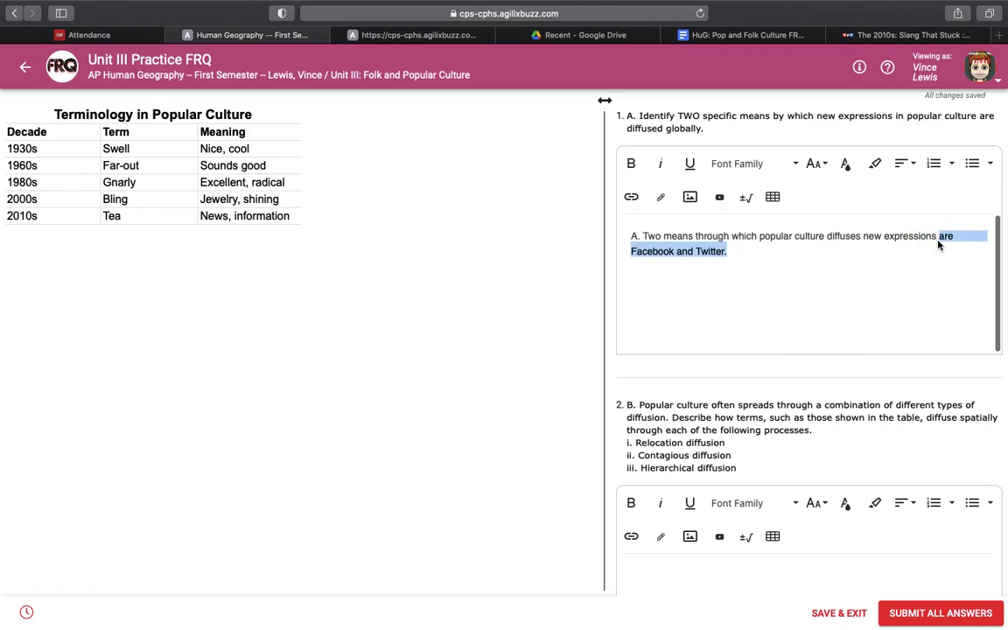
Step: Change the answer's ending to 'are social media and television.'
{"action": "type", "text": "are social media and tele"}
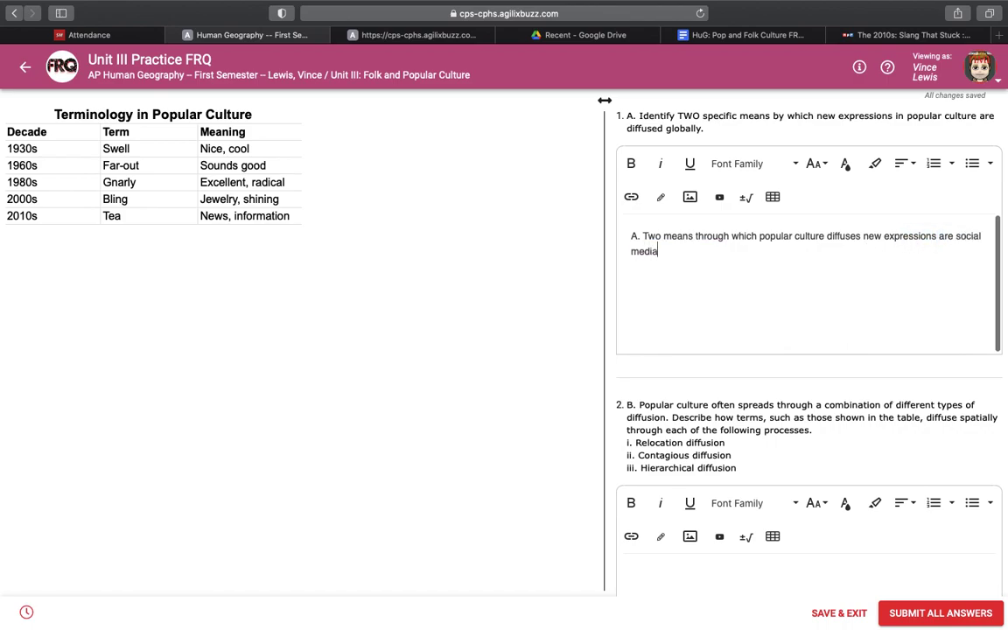
{"action": "type", "text": "vision."}
{"action": "triple_click", "coordinate": [689, 117]}
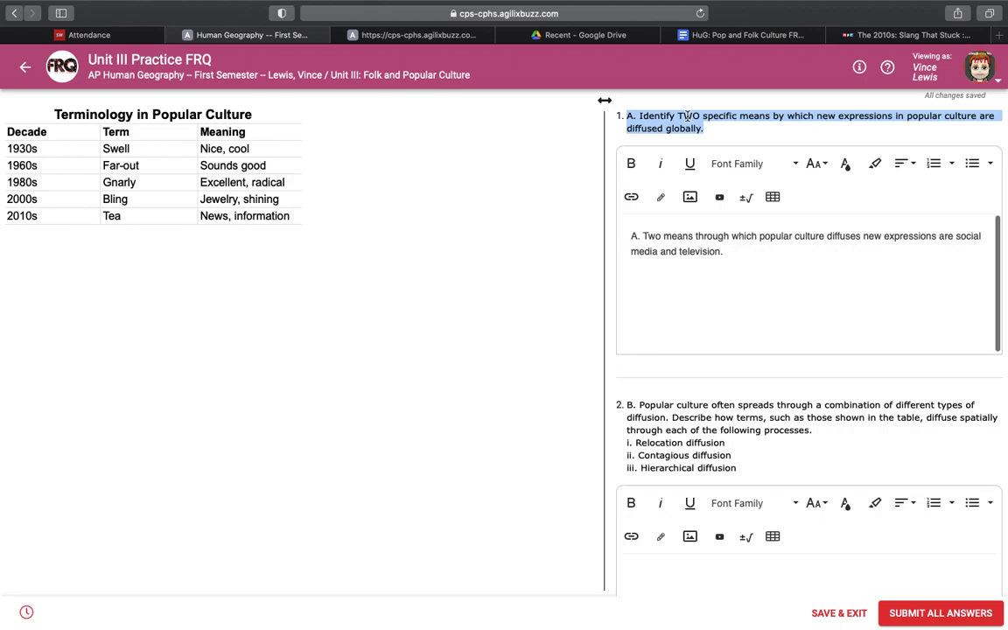
{"action": "left_click", "coordinate": [700, 251]}
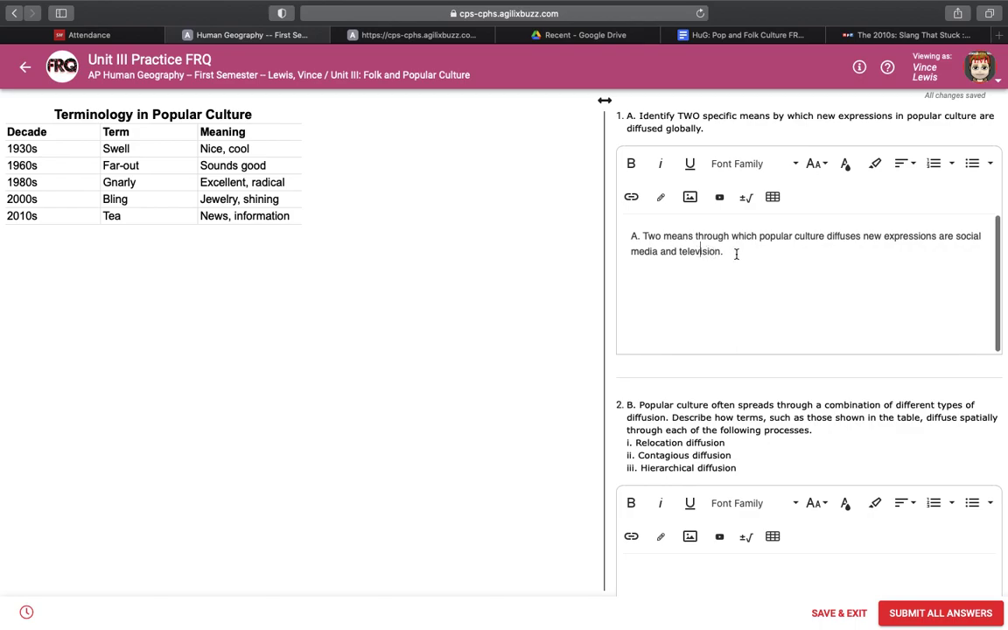
{"action": "left_click_drag", "start_coordinate": [733, 252], "coordinate": [641, 235]}
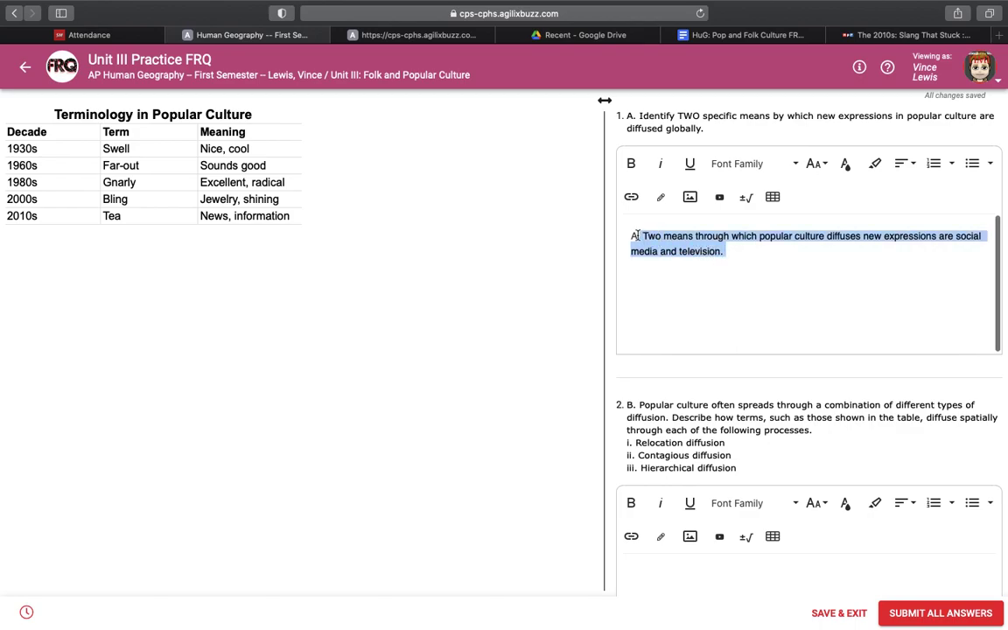
Step: Highlight the part A question and the full answer sentence to compare them
{"action": "triple_click", "coordinate": [676, 120]}
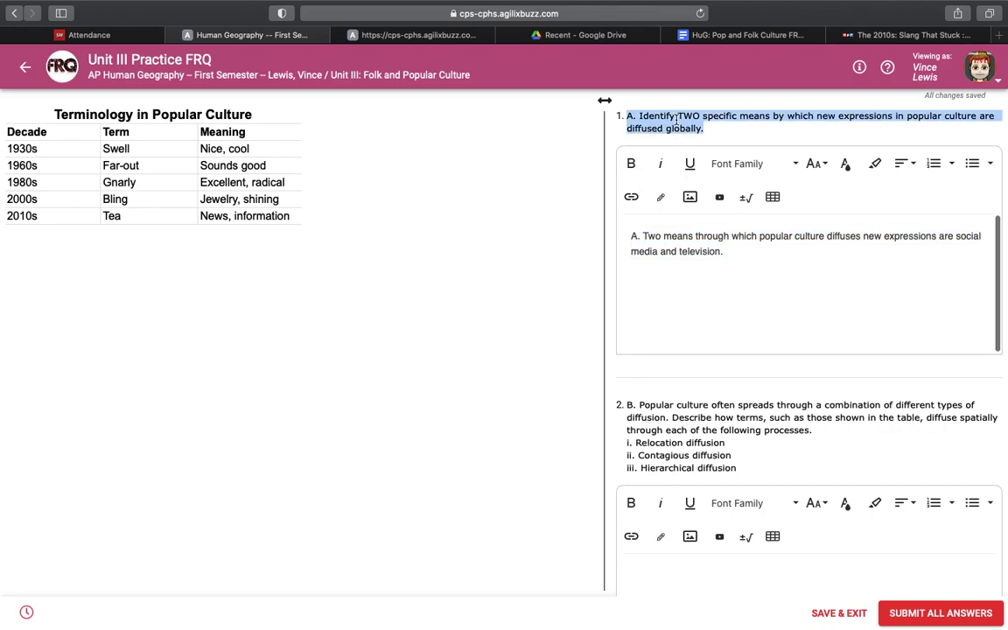
{"action": "left_click", "coordinate": [725, 253]}
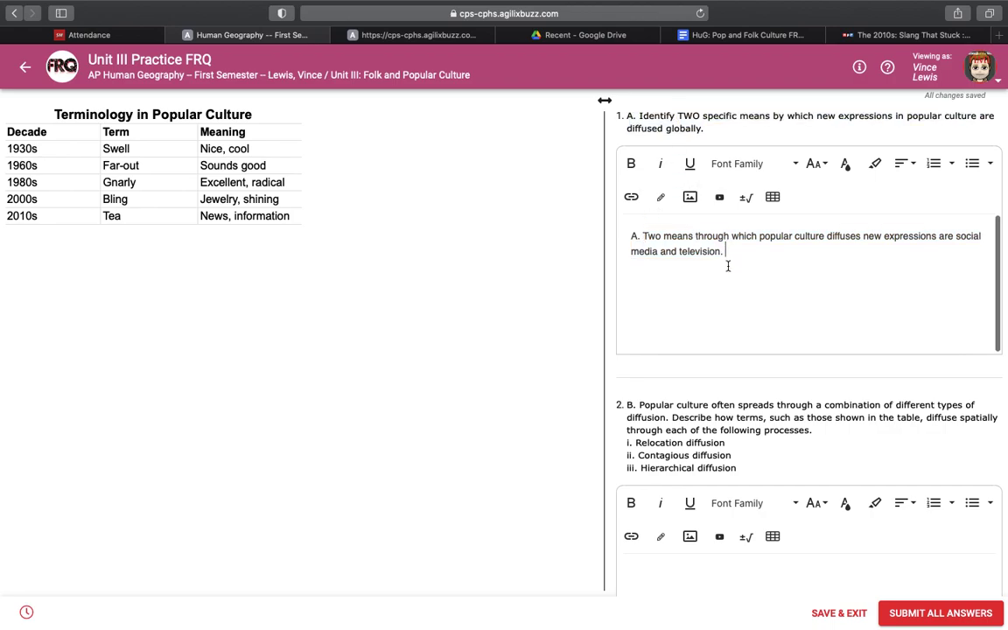
{"action": "mouse_move", "coordinate": [725, 252]}
{"action": "left_mouse_down"}
{"action": "mouse_move", "coordinate": [669, 252]}
{"action": "mouse_move", "coordinate": [644, 235]}
{"action": "left_mouse_up"}
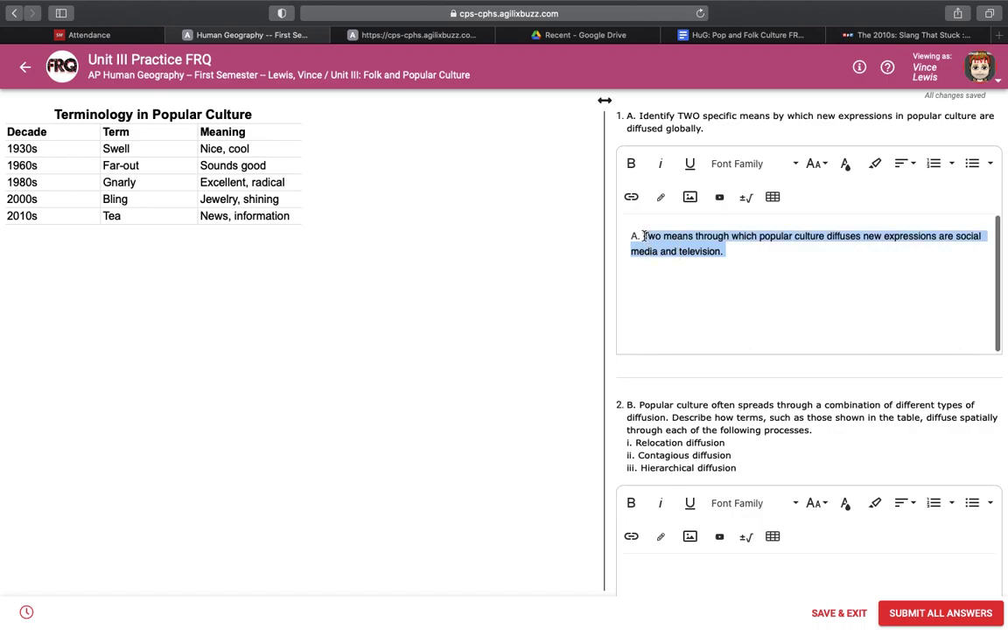
{"action": "left_click", "coordinate": [740, 253]}
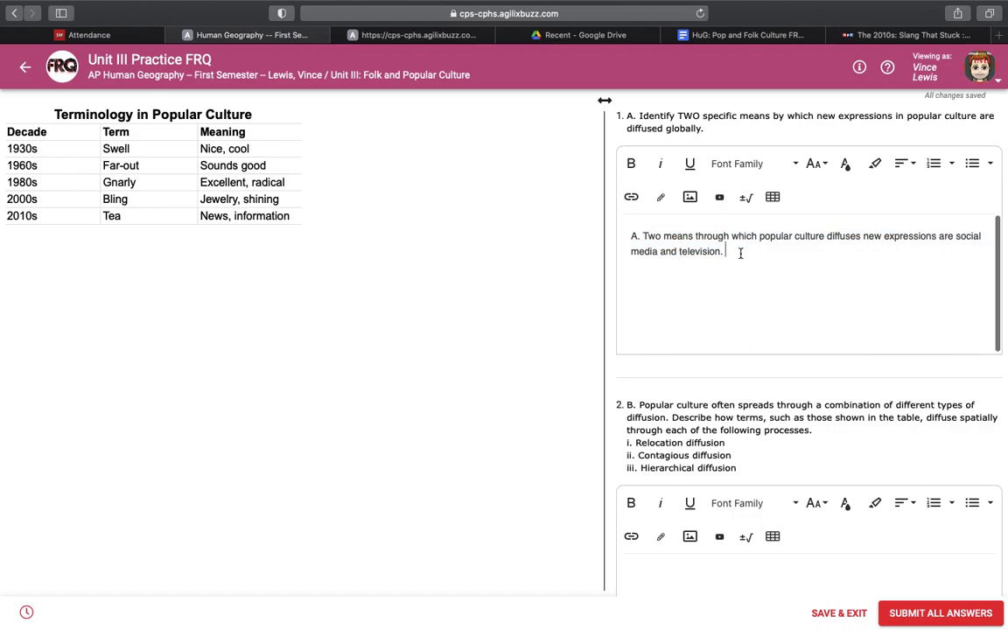
{"action": "double_click", "coordinate": [690, 115]}
{"action": "double_click", "coordinate": [750, 117]}
{"action": "left_click", "coordinate": [731, 251]}
Step: Rewrite the answer starting 'One way in which new expressions in popular culture are diffused is through Facebook and…'
{"action": "mouse_move", "coordinate": [732, 251]}
{"action": "left_mouse_down"}
{"action": "mouse_move", "coordinate": [661, 251]}
{"action": "mouse_move", "coordinate": [632, 236]}
{"action": "mouse_move", "coordinate": [643, 236]}
{"action": "left_mouse_up"}
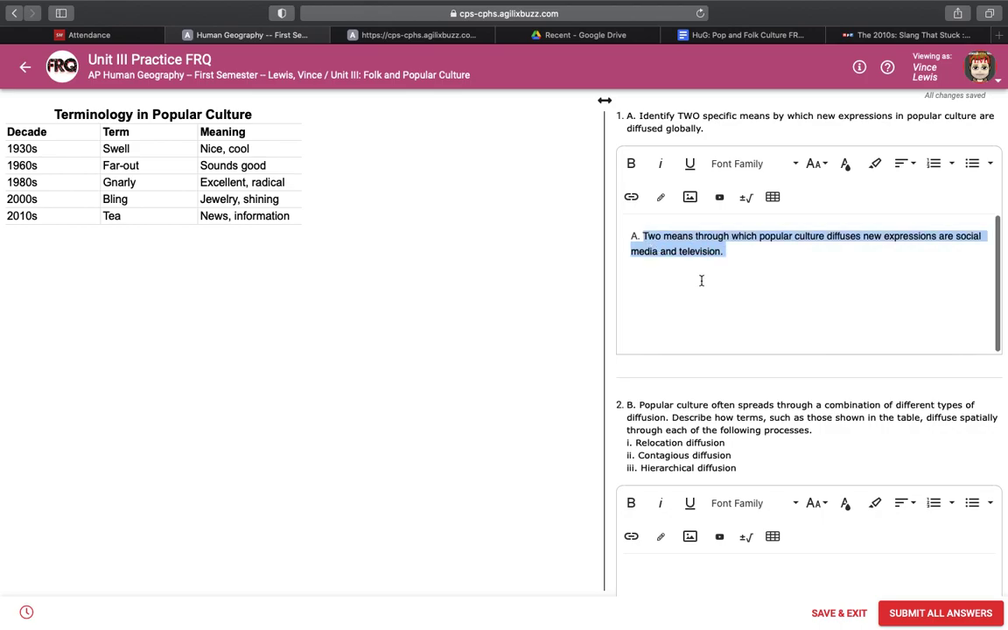
{"action": "type", "text": "On"}
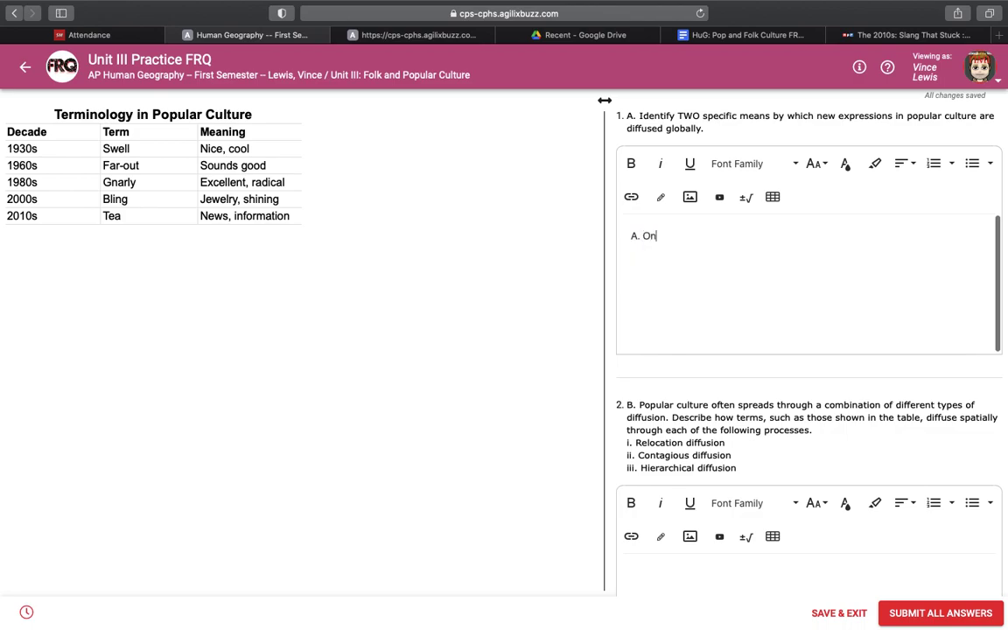
{"action": "type", "text": "e mean through wh"}
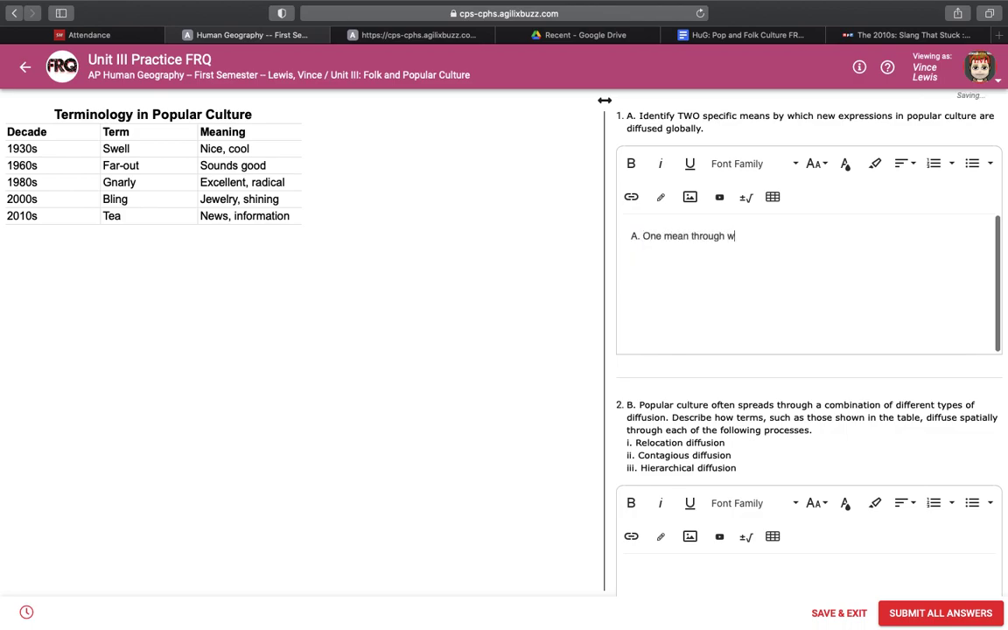
{"action": "key", "text": "BackSpace"}
{"action": "key", "text": "BackSpace"}
{"action": "key", "text": "BackSpace"}
{"action": "key", "text": "BackSpace"}
{"action": "key", "text": "BackSpace"}
{"action": "key", "text": "BackSpace"}
{"action": "type", "text": "way in which new expres"}
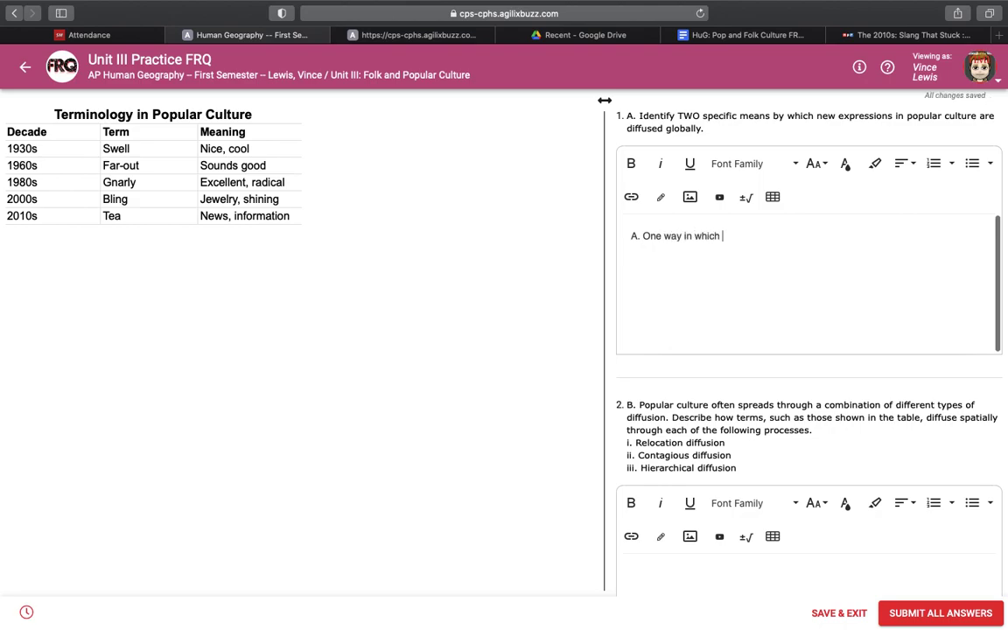
{"action": "type", "text": "sions"}
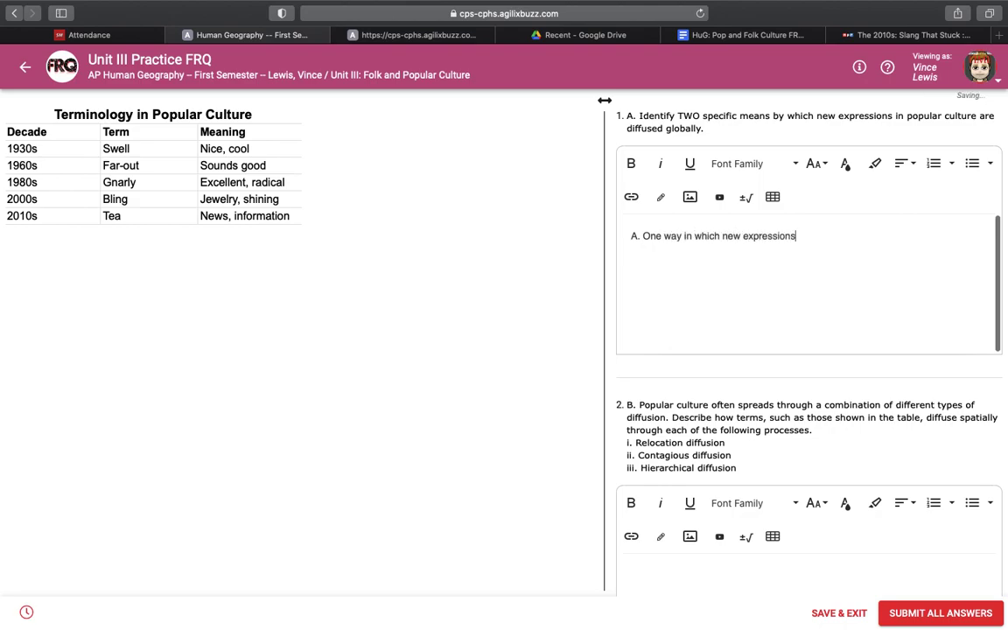
{"action": "type", "text": " in popular culture are diffused "}
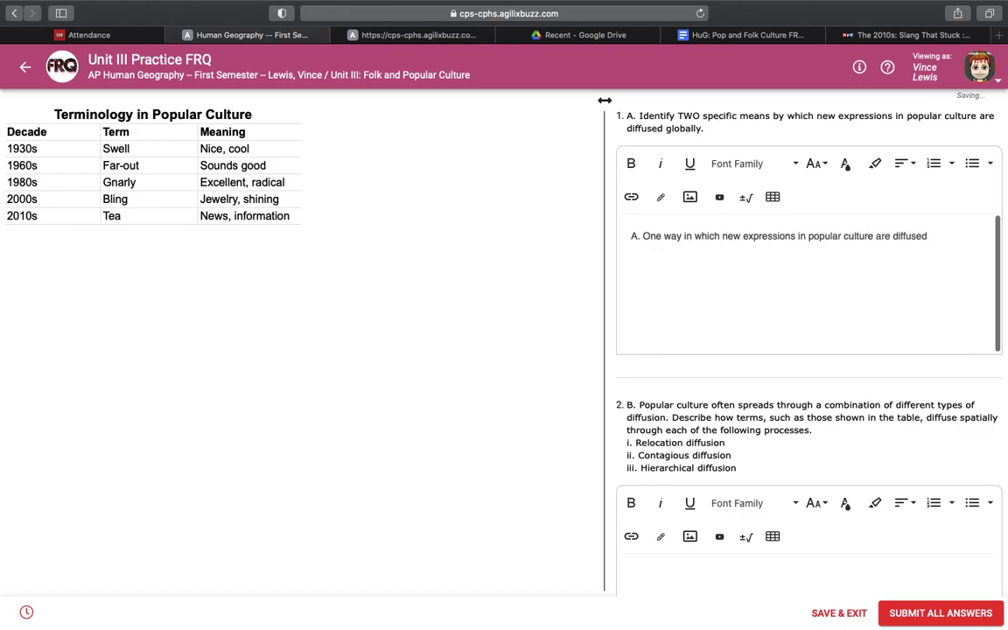
{"action": "type", "text": "is through Facebook and other "}
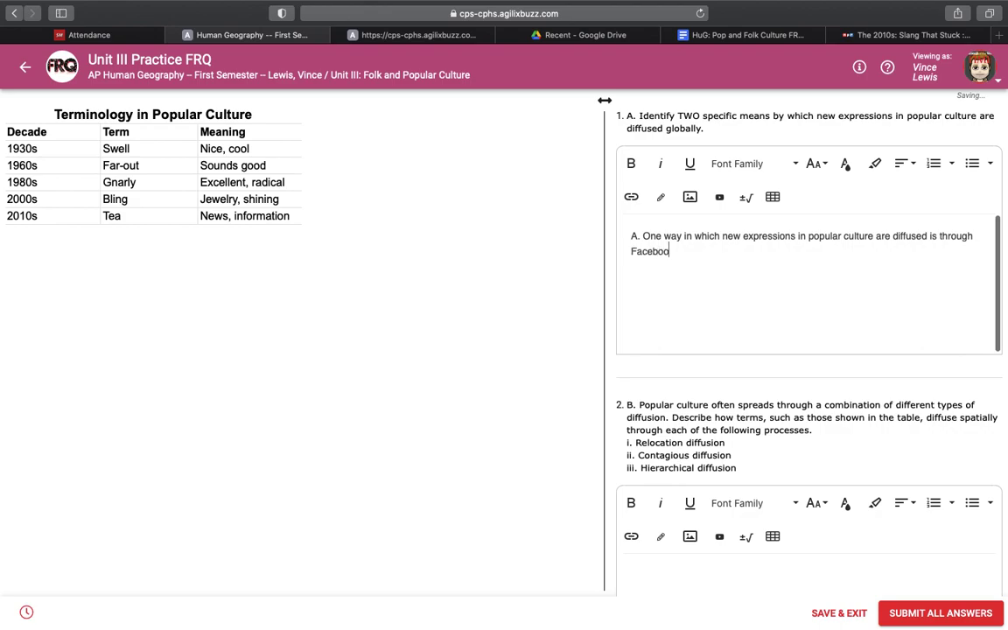
{"action": "type", "text": "types of social medi"}
{"action": "type", "text": "a. "}
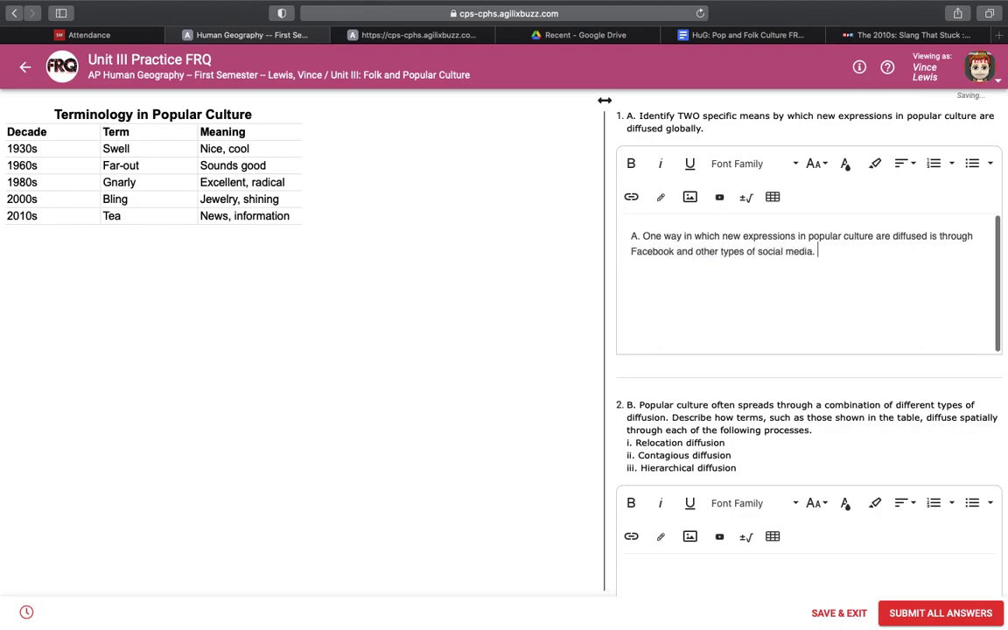
{"action": "type", "text": "Another common way"}
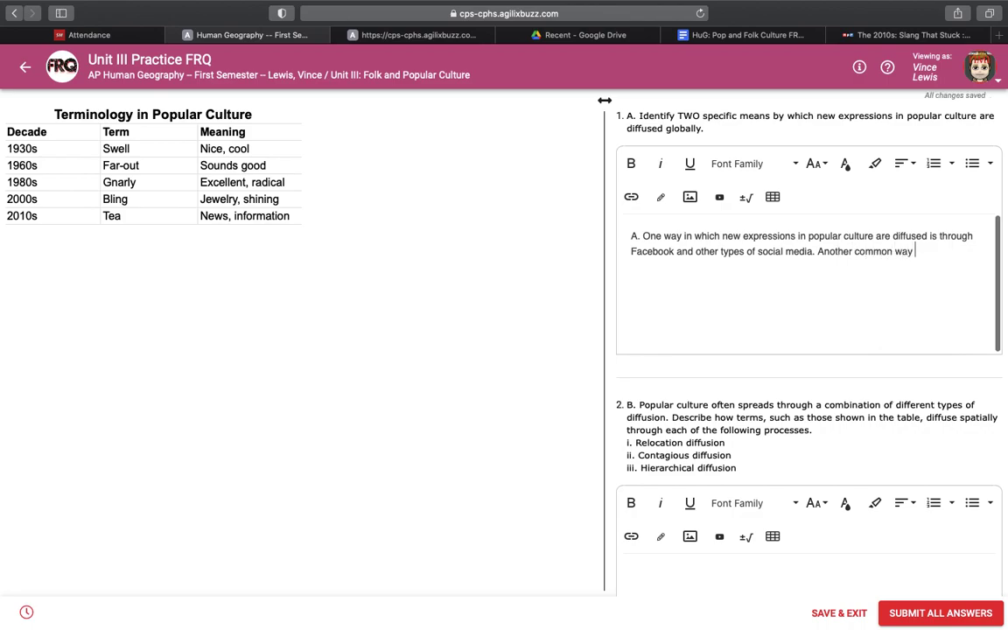
{"action": "type", "text": " in which new expressions"}
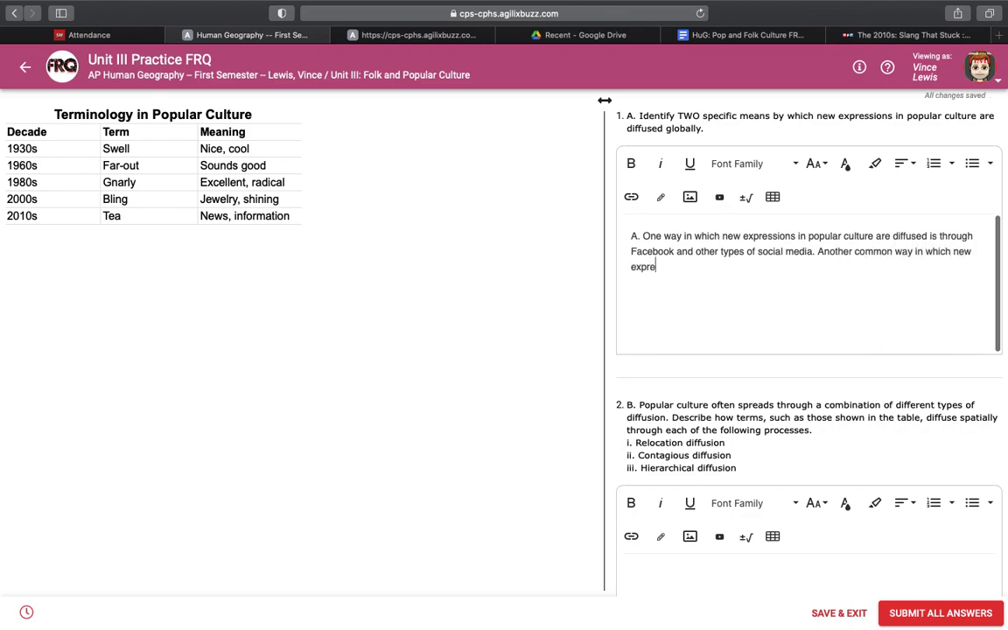
Step: Replace 'in' with 'through' and finish the second sentence with 'are diffused is through television.'
{"action": "double_click", "coordinate": [689, 235]}
{"action": "type", "text": "through"}
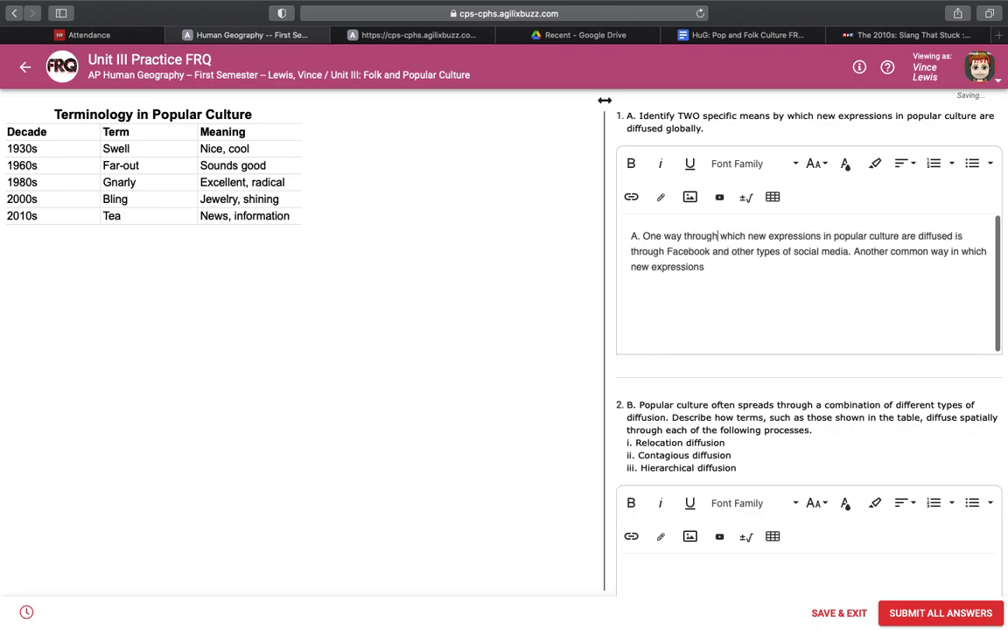
{"action": "double_click", "coordinate": [952, 251]}
{"action": "type", "text": "through"}
{"action": "key", "text": "Down"}
{"action": "type", "text": "are d"}
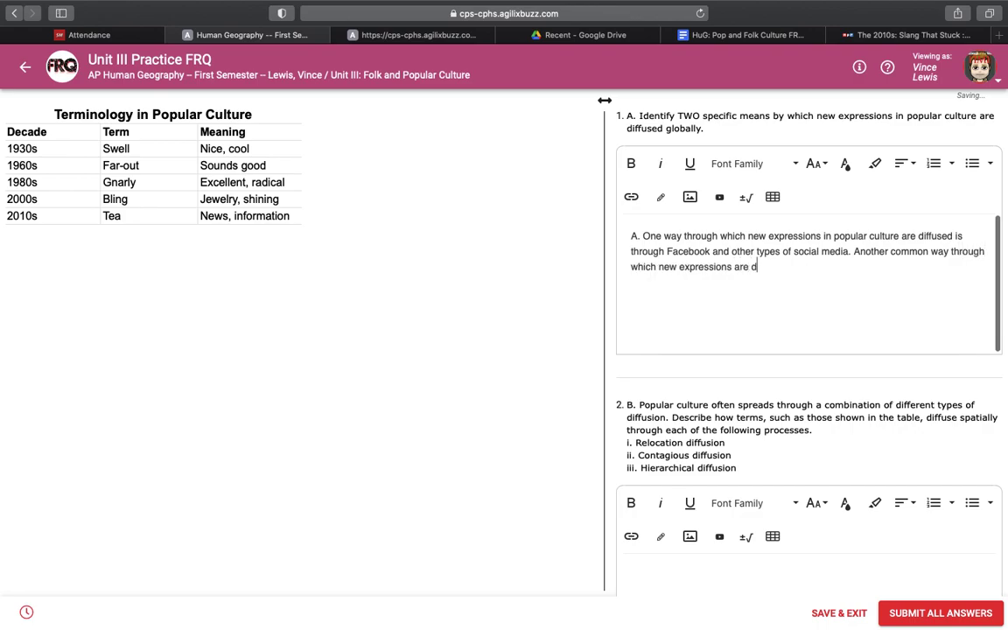
{"action": "type", "text": "iffused is "}
{"action": "type", "text": "through telv"}
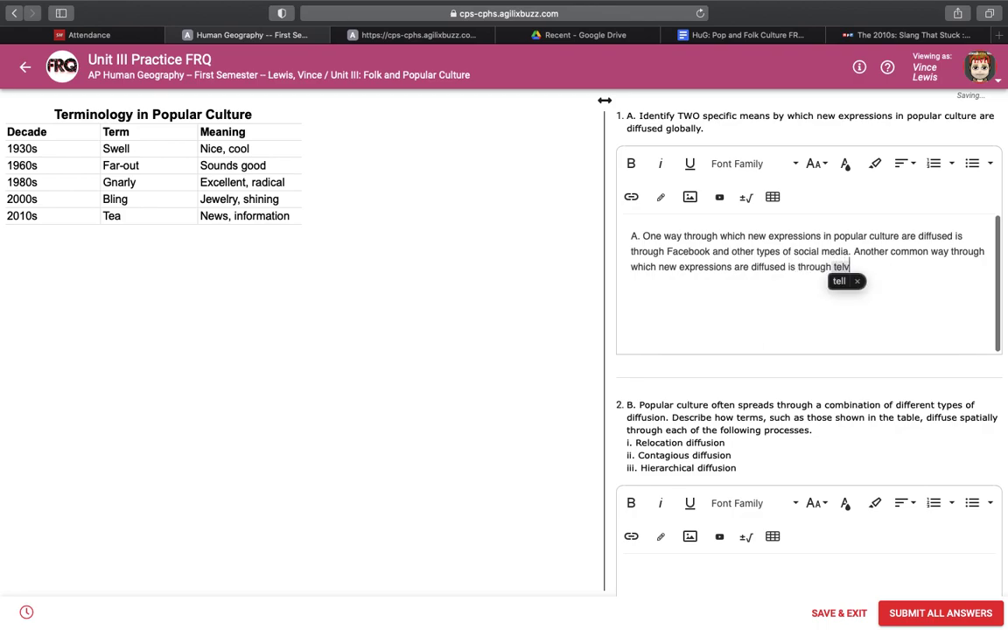
{"action": "key", "text": "BackSpace"}
{"action": "type", "text": "evision."}
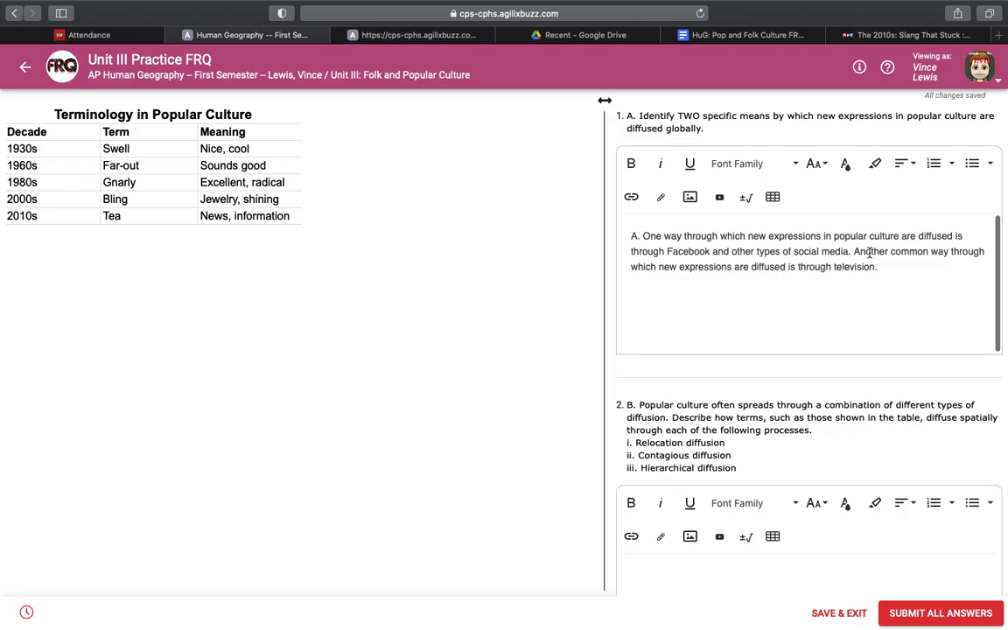
{"action": "scroll", "coordinate": [657, 420], "scroll_direction": "down", "scroll_amount": 5}
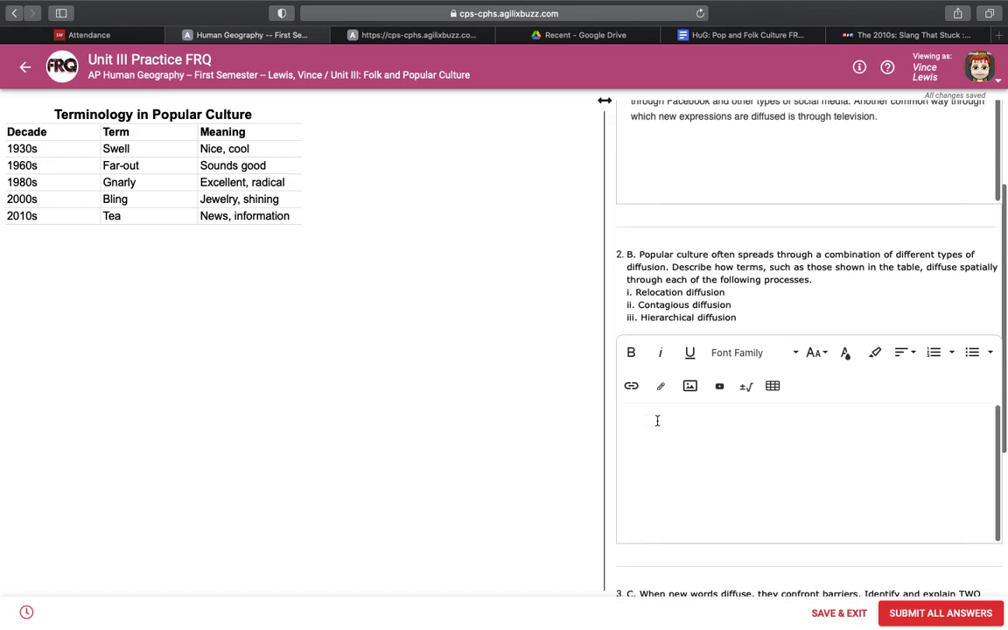
{"action": "scroll", "coordinate": [657, 420], "scroll_direction": "down", "scroll_amount": 1}
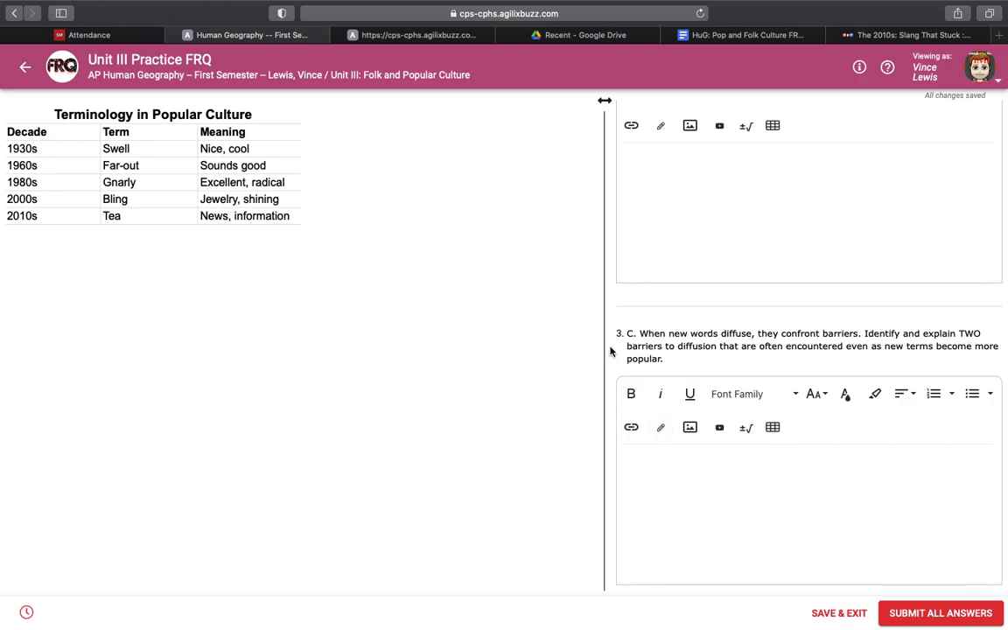
{"action": "scroll", "coordinate": [609, 351], "scroll_direction": "up", "scroll_amount": 3}
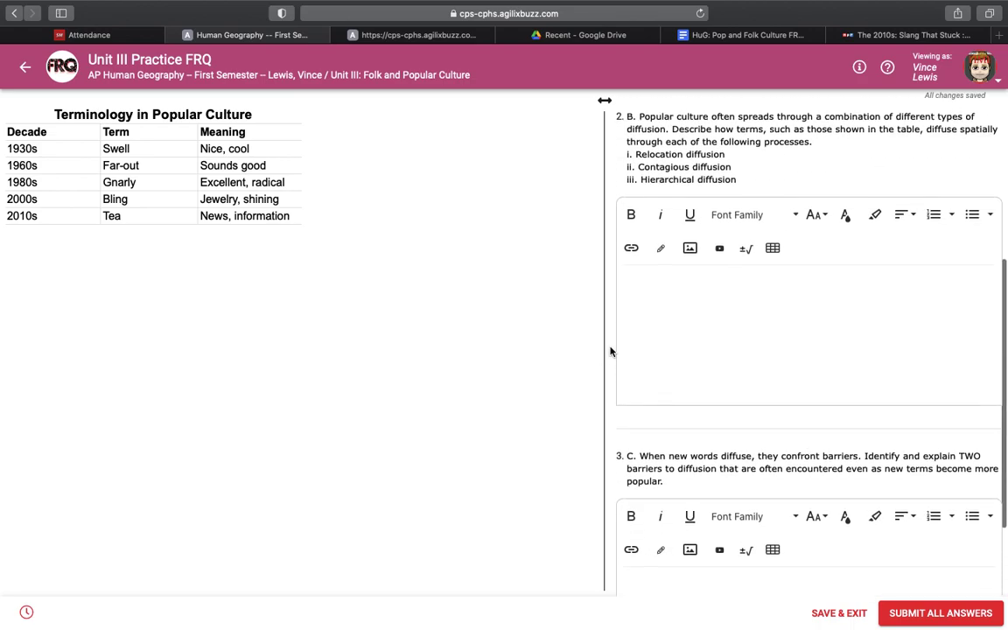
{"action": "scroll", "coordinate": [610, 350], "scroll_direction": "up", "scroll_amount": 1}
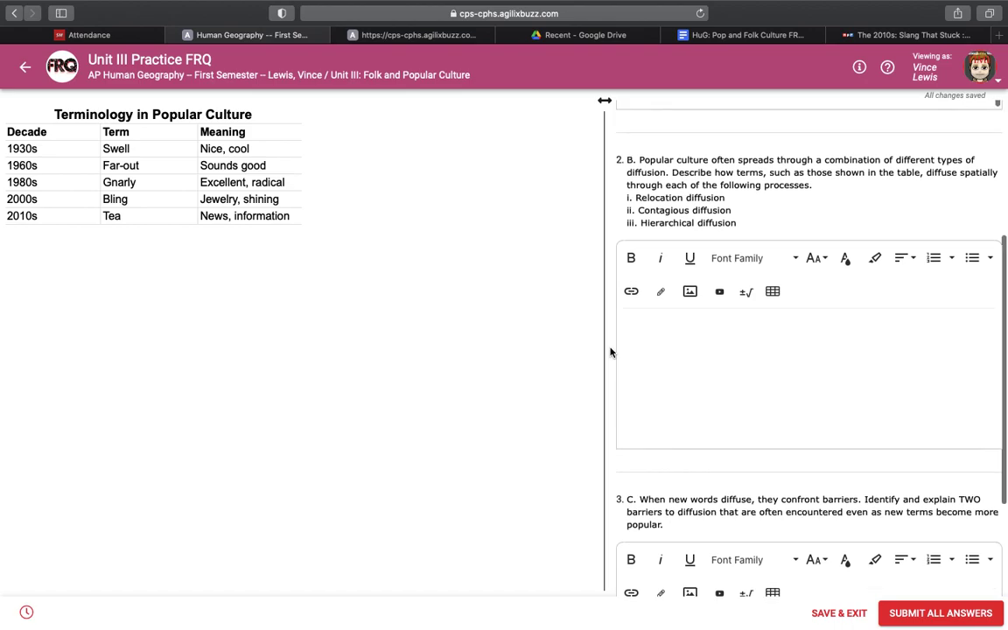
{"action": "scroll", "coordinate": [610, 351], "scroll_direction": "up", "scroll_amount": 5}
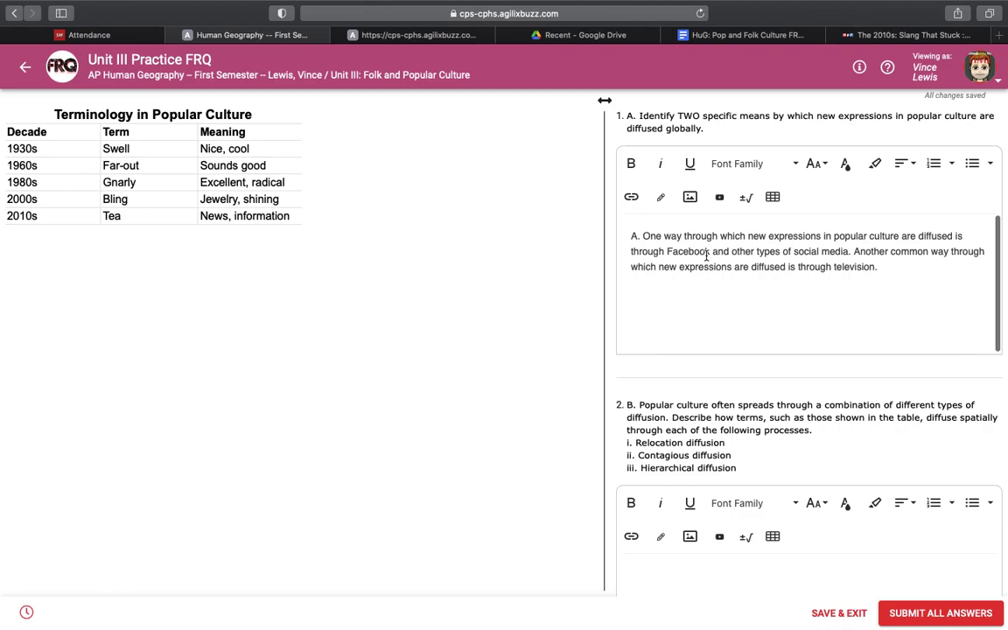
{"action": "mouse_move", "coordinate": [707, 3]}
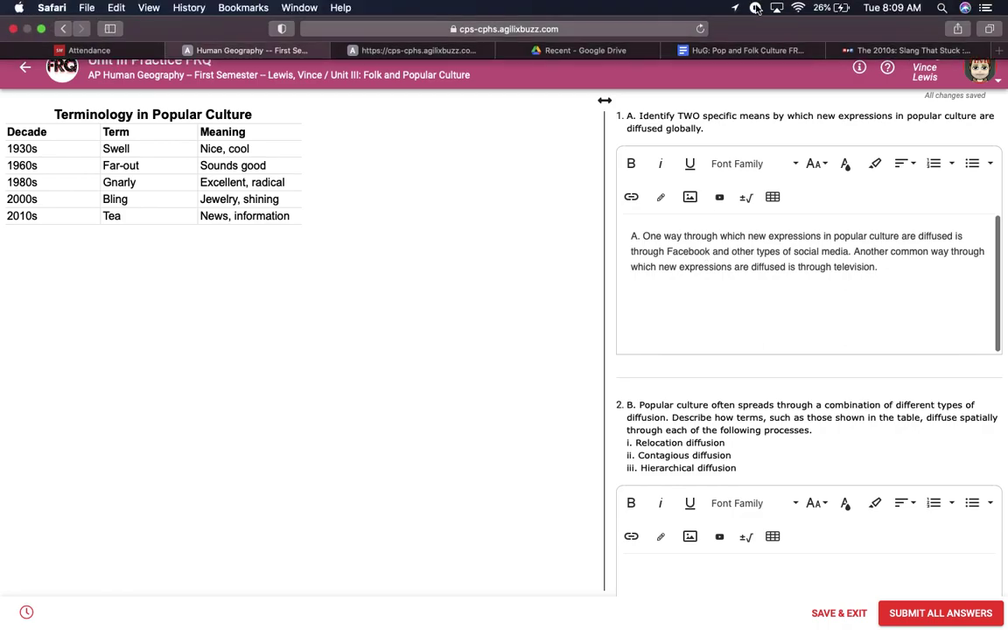